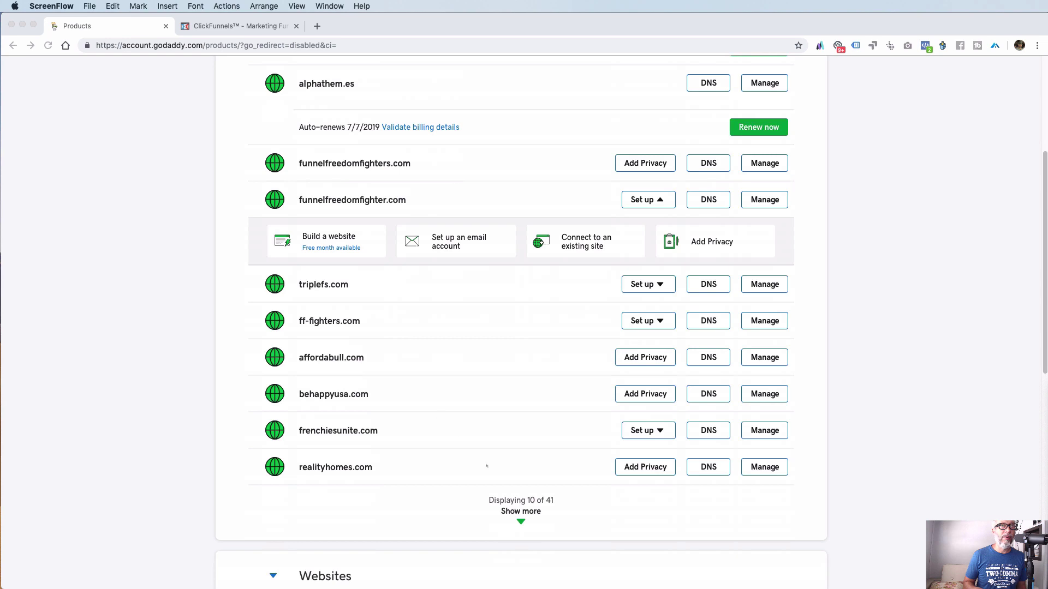
Expand the domain list to find funnelstodollars.com and open its DNS management.
left_click(520, 512)
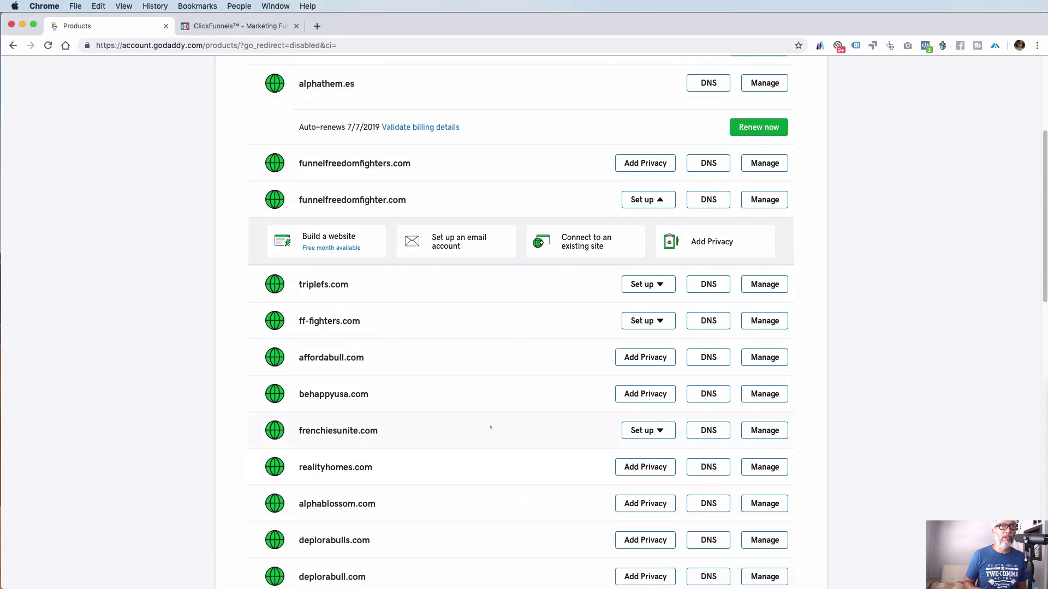
scroll(494, 423, "down", 3)
scroll(497, 418, "down", 10)
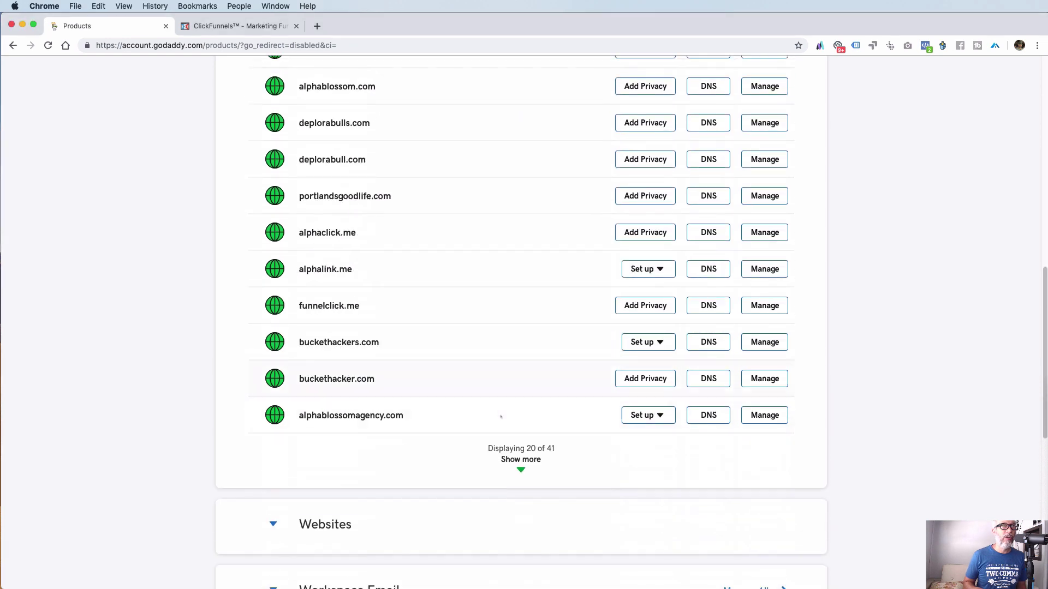
left_click(525, 465)
scroll(517, 423, "down", 4)
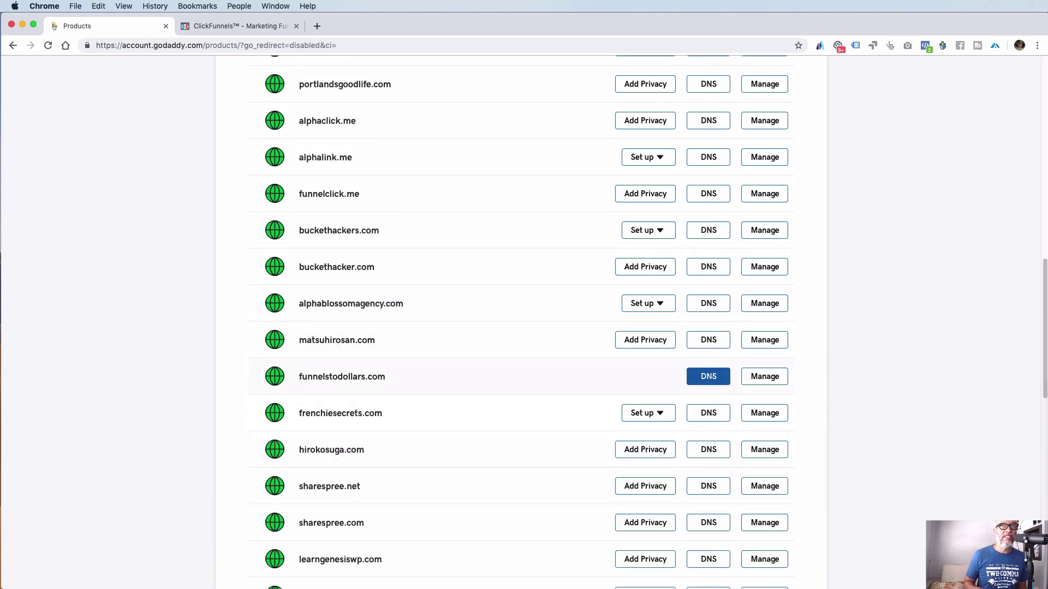
left_click(710, 377)
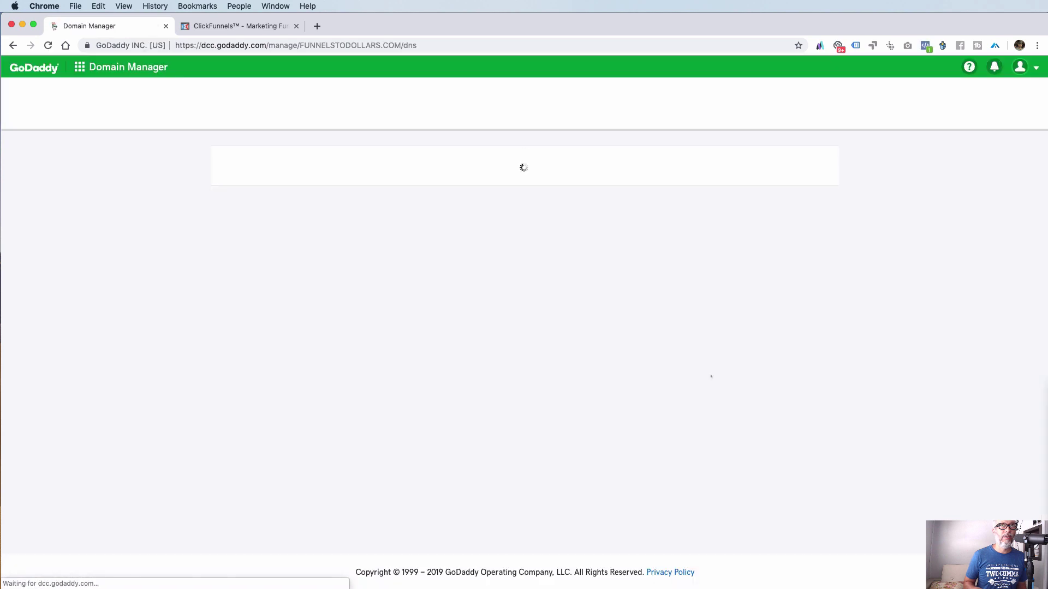
Review the CNAME records of funnelstodollars.com, compare them with the domains listed in ClickFunnels, and return to the GoDaddy records.
scroll(870, 368, "down", 4)
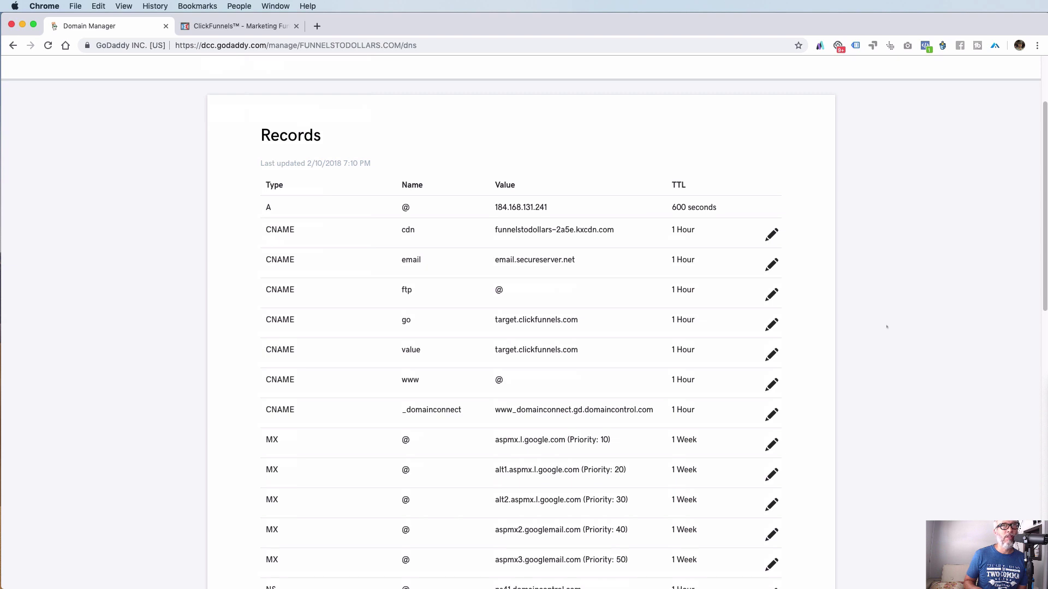
scroll(886, 326, "down", 1)
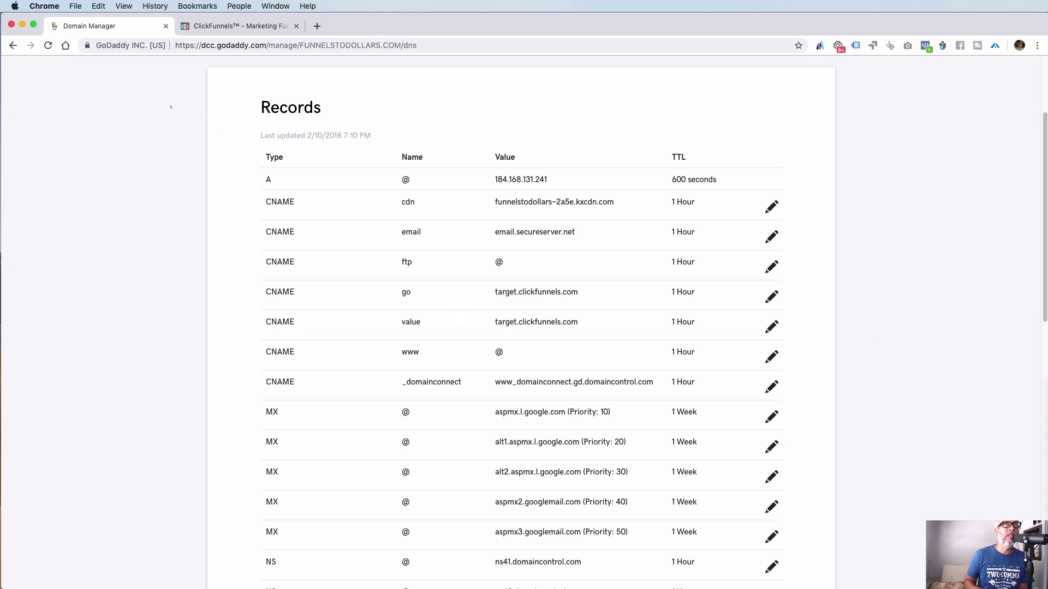
left_click(233, 26)
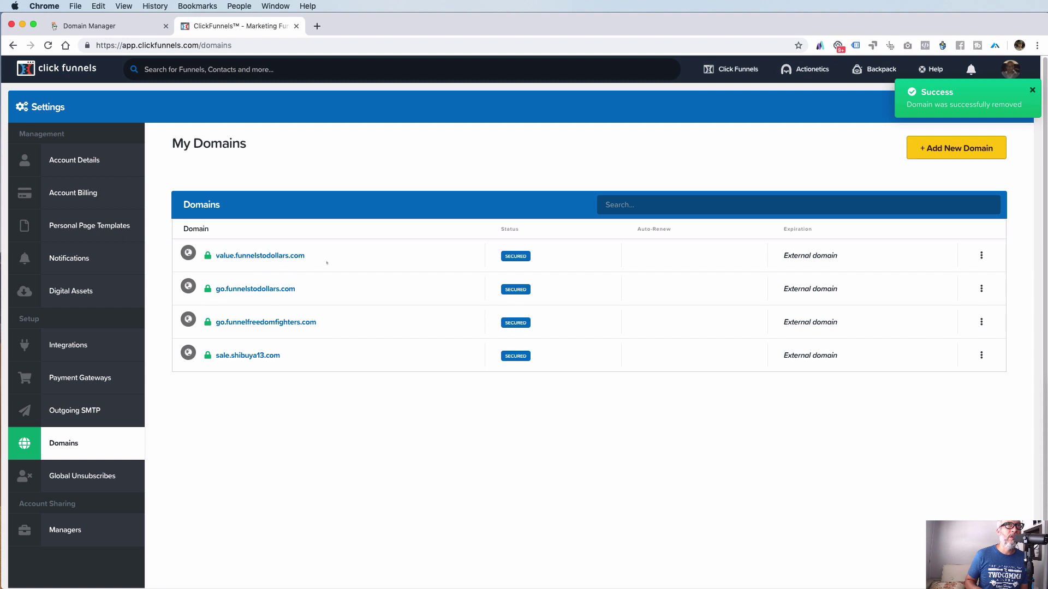
left_click(108, 25)
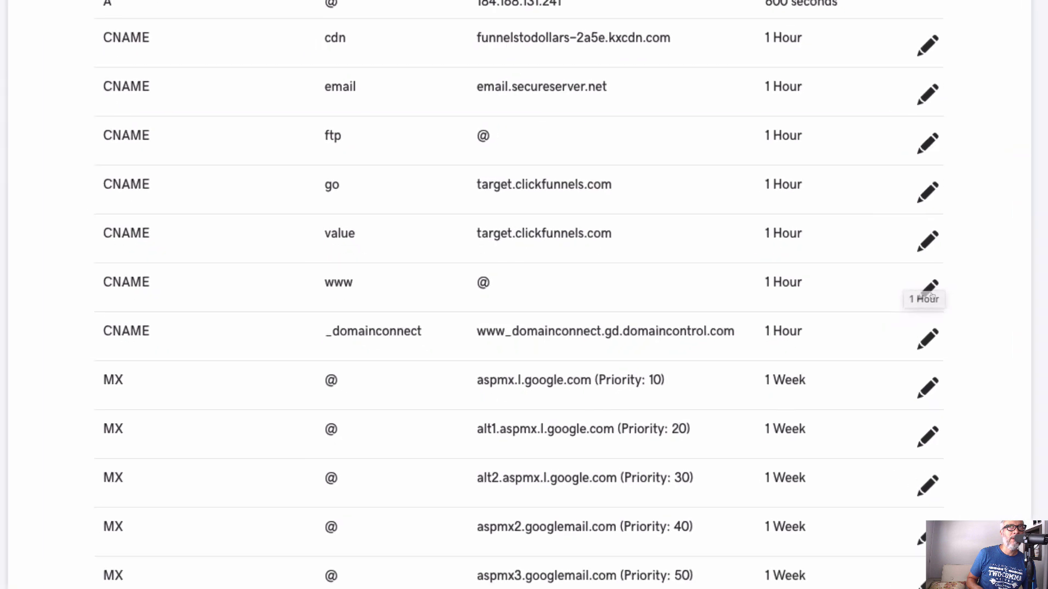
Edit the www CNAME record so it points to target.clickfunnels.com, and save it.
left_click(984, 267)
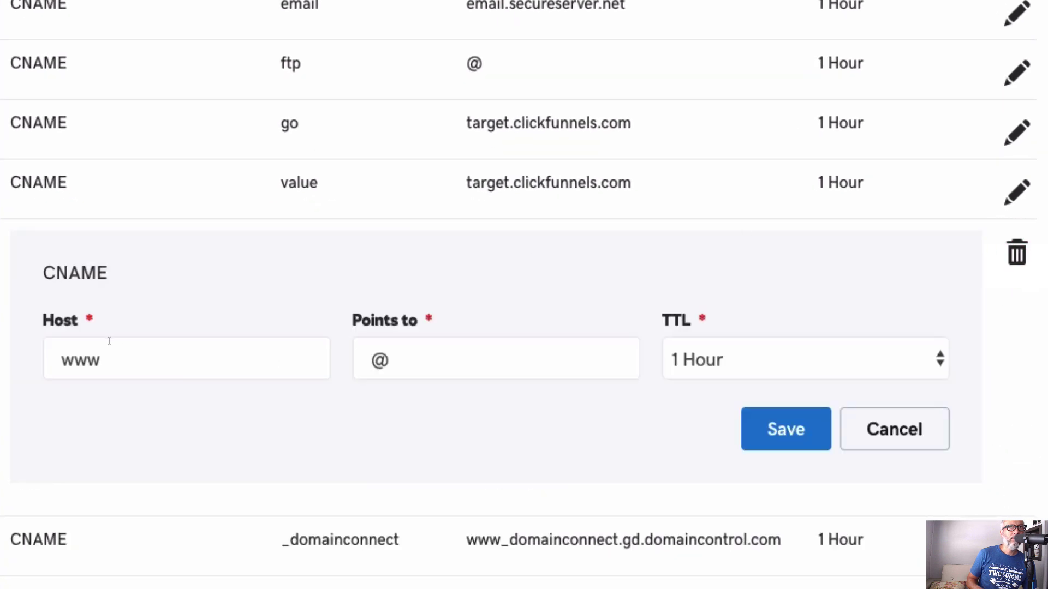
left_click_drag(393, 367, 351, 353)
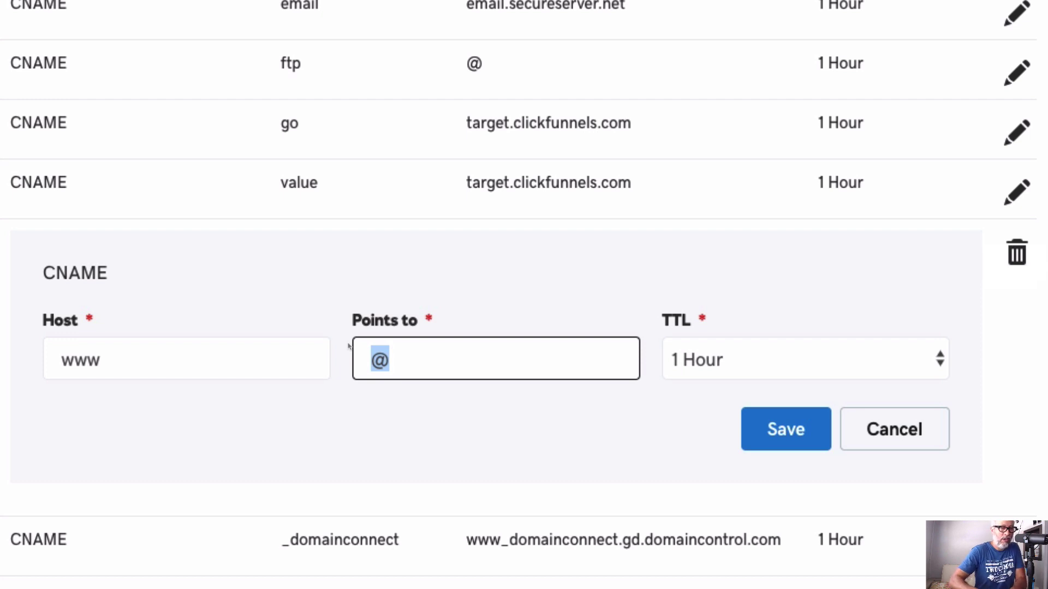
type("target.")
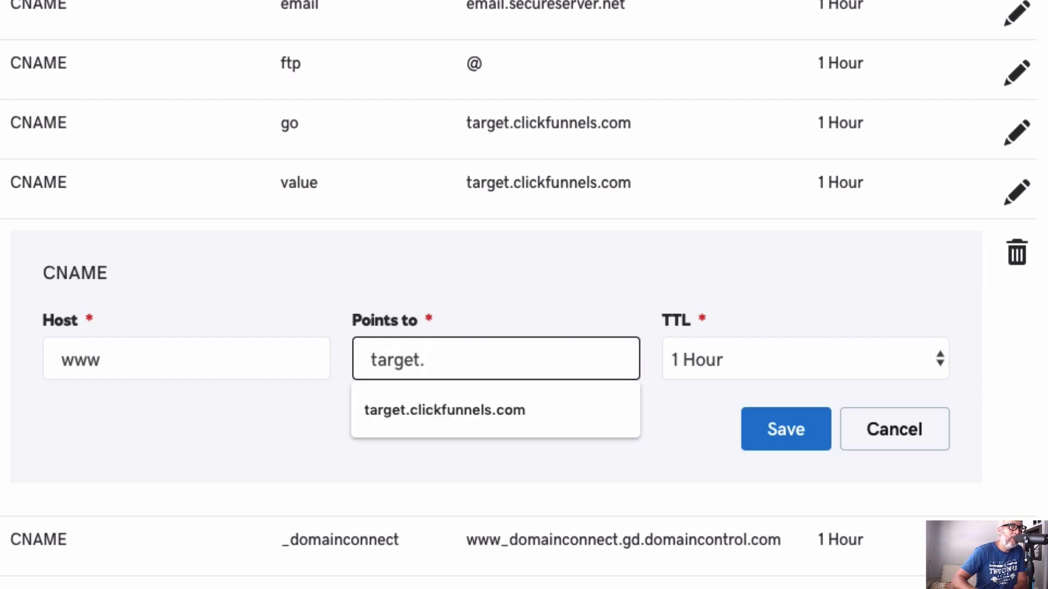
key("Down")
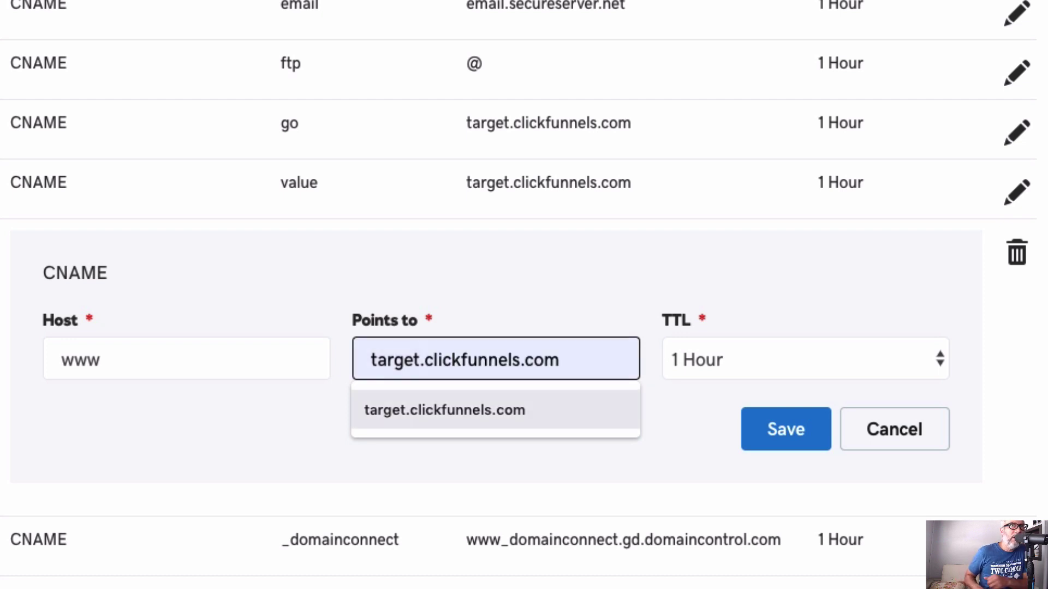
key("Escape")
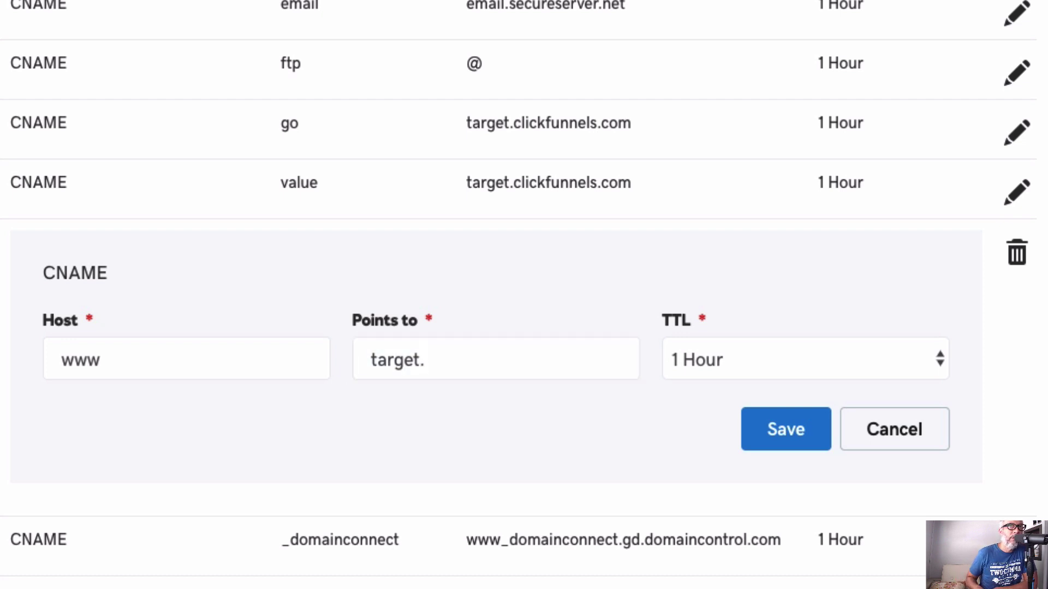
key("Down")
key("Return")
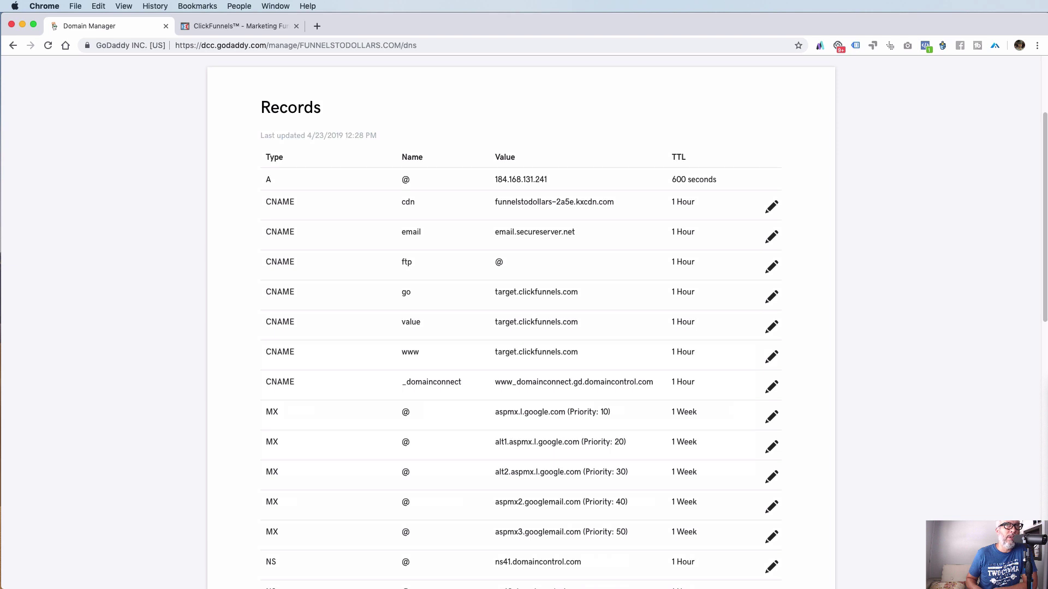
scroll(521, 322, "down", 4)
scroll(521, 322, "up", 3)
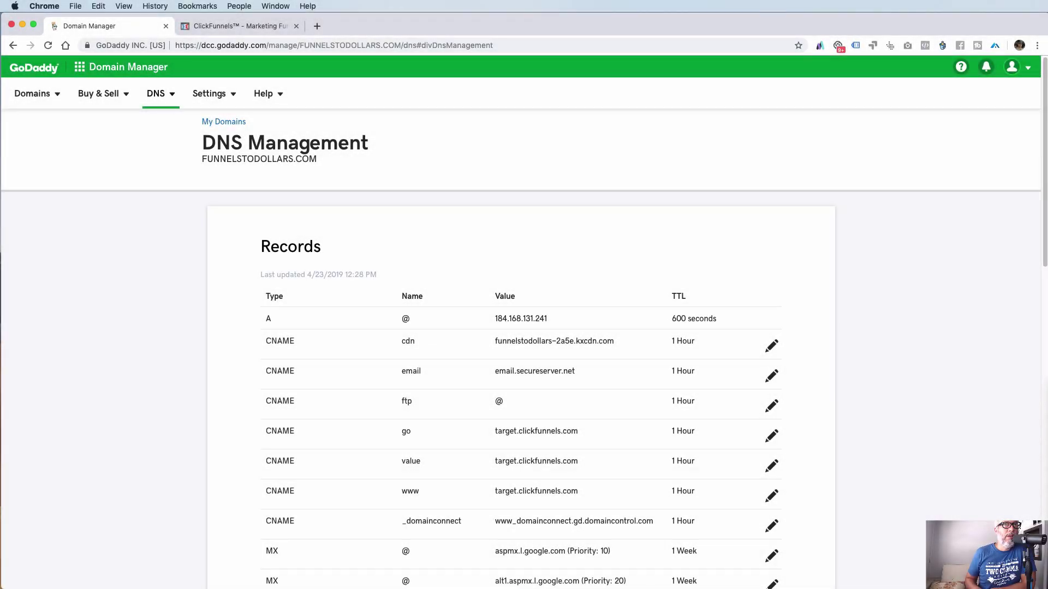
scroll(522, 328, "down", 15)
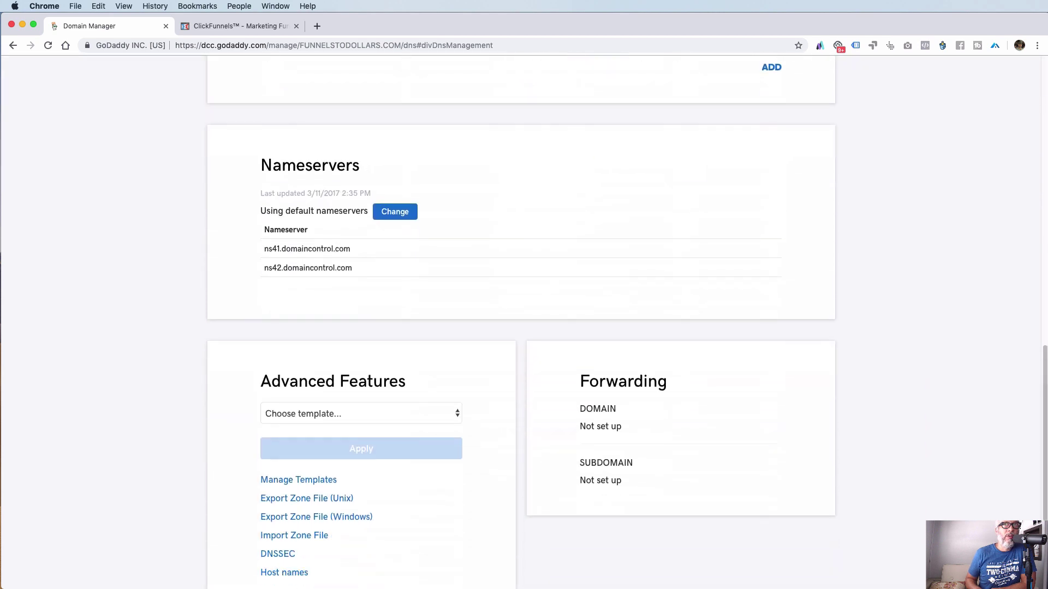
scroll(521, 327, "down", 3)
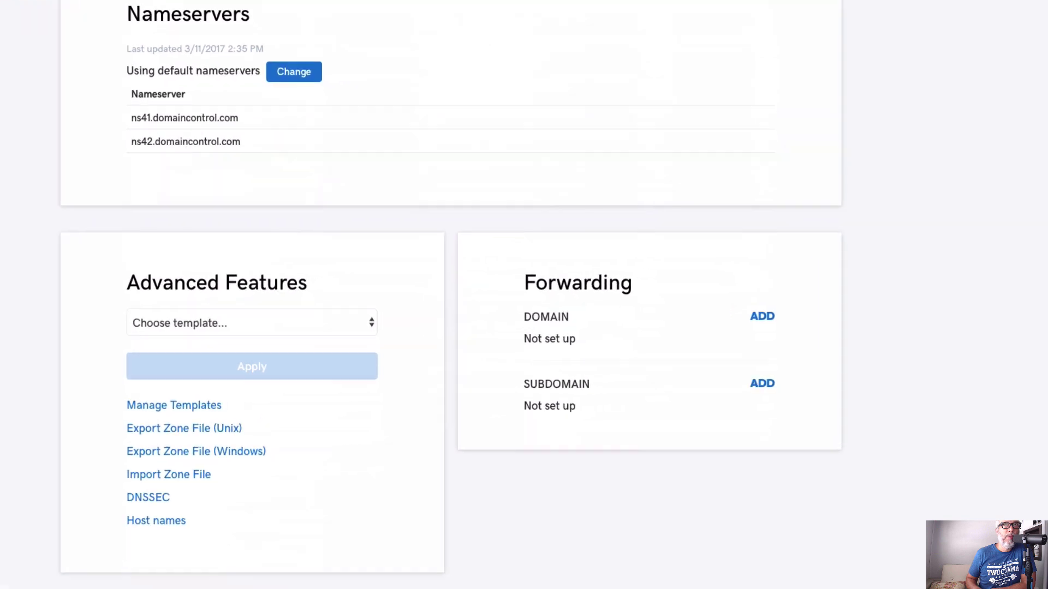
left_click(751, 304)
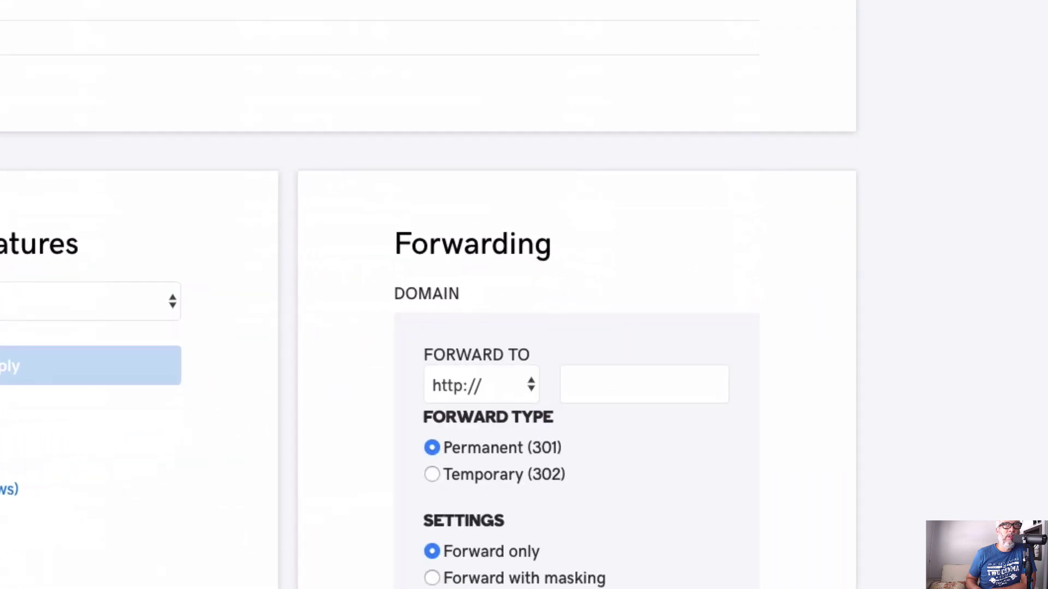
scroll(524, 295, "down", 3)
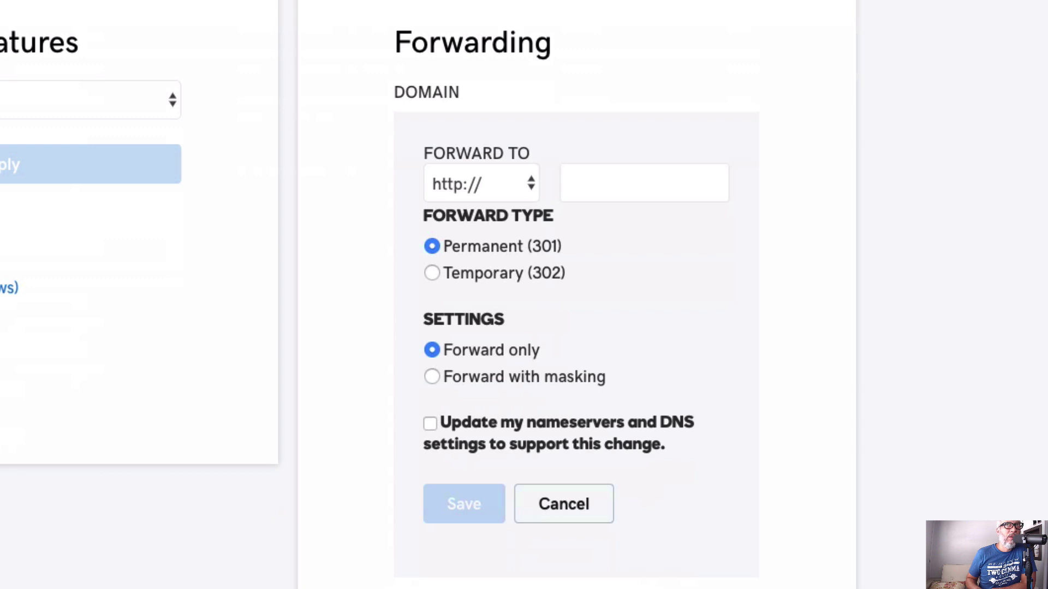
left_click(515, 188)
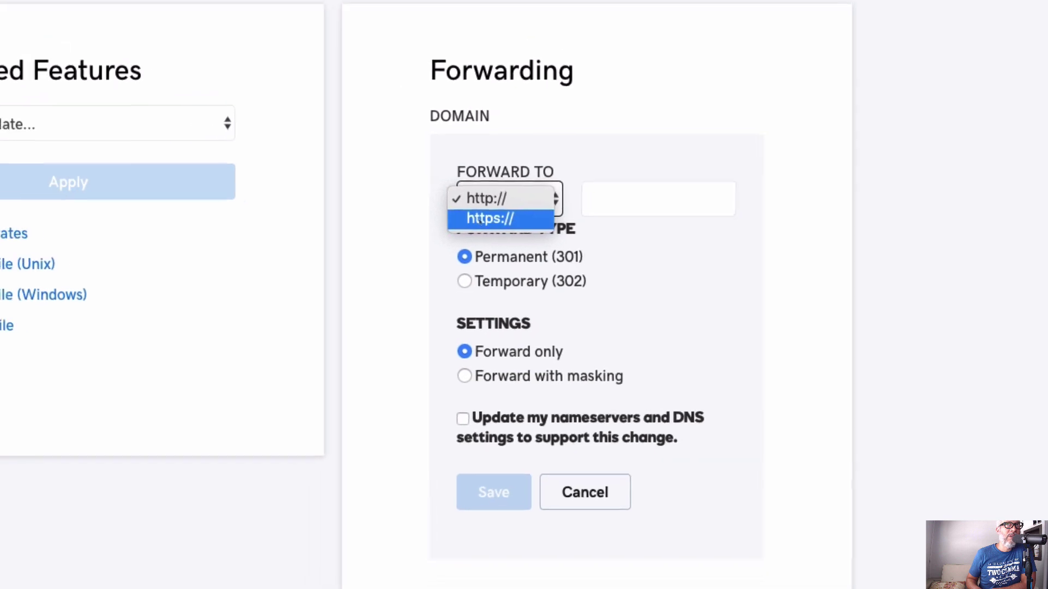
left_click(538, 246)
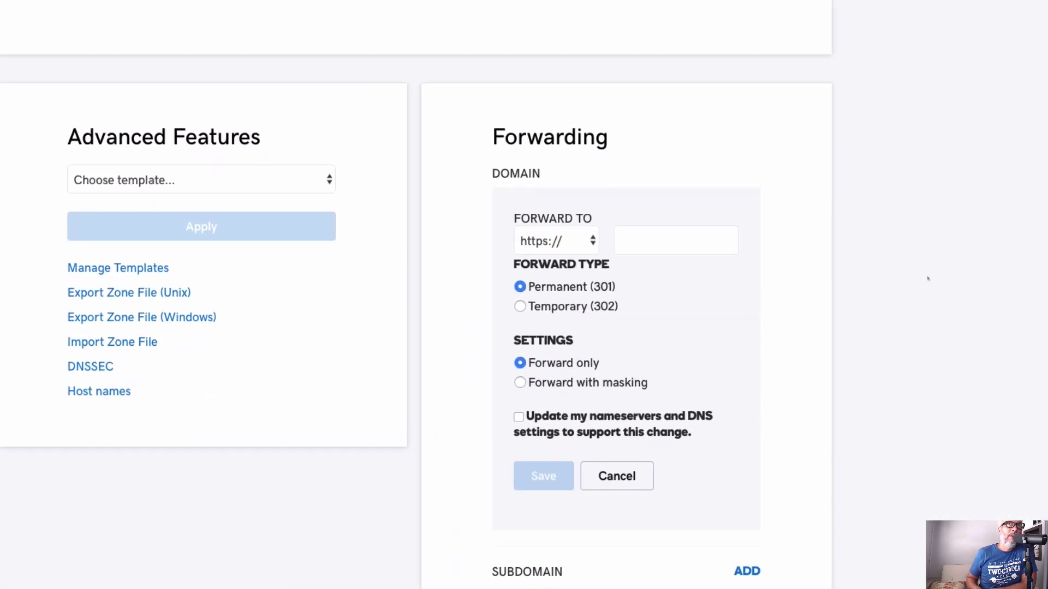
left_click(544, 201)
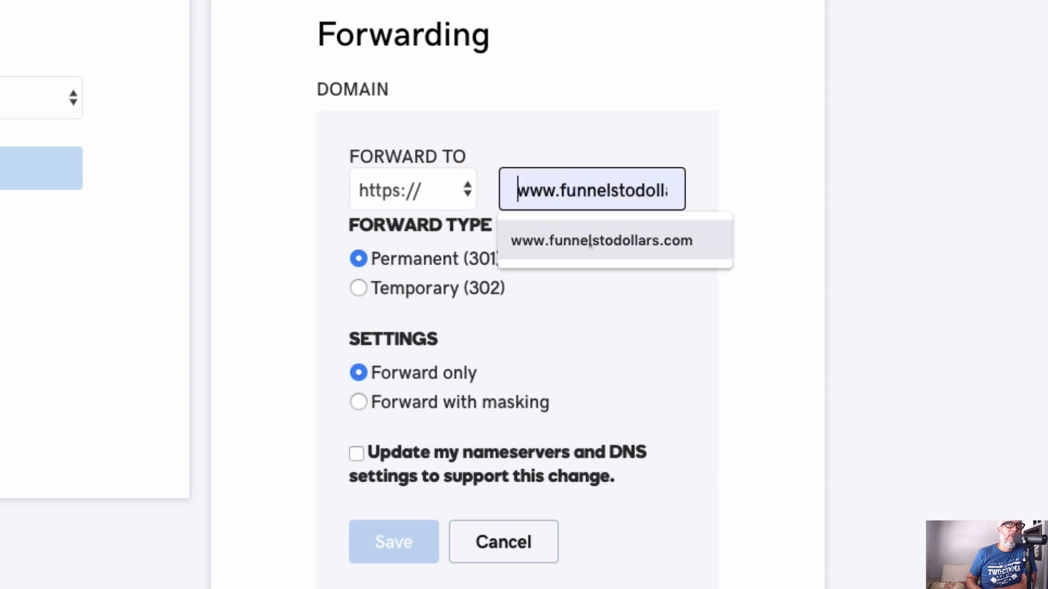
left_click(606, 247)
left_click_drag(573, 191, 673, 190)
left_click(877, 213)
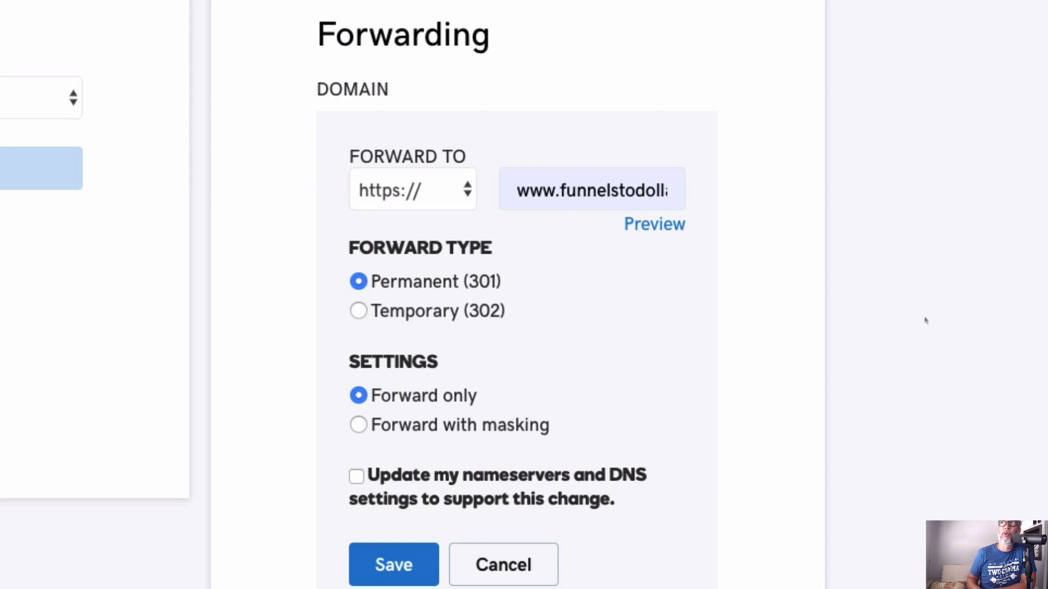
left_click(392, 562)
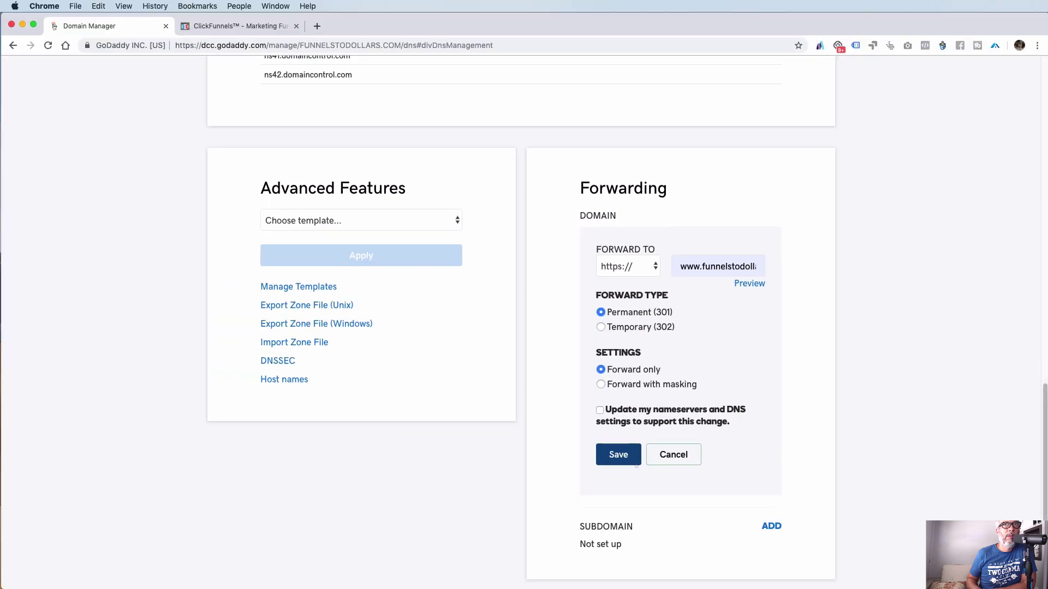
scroll(625, 458, "up", 10)
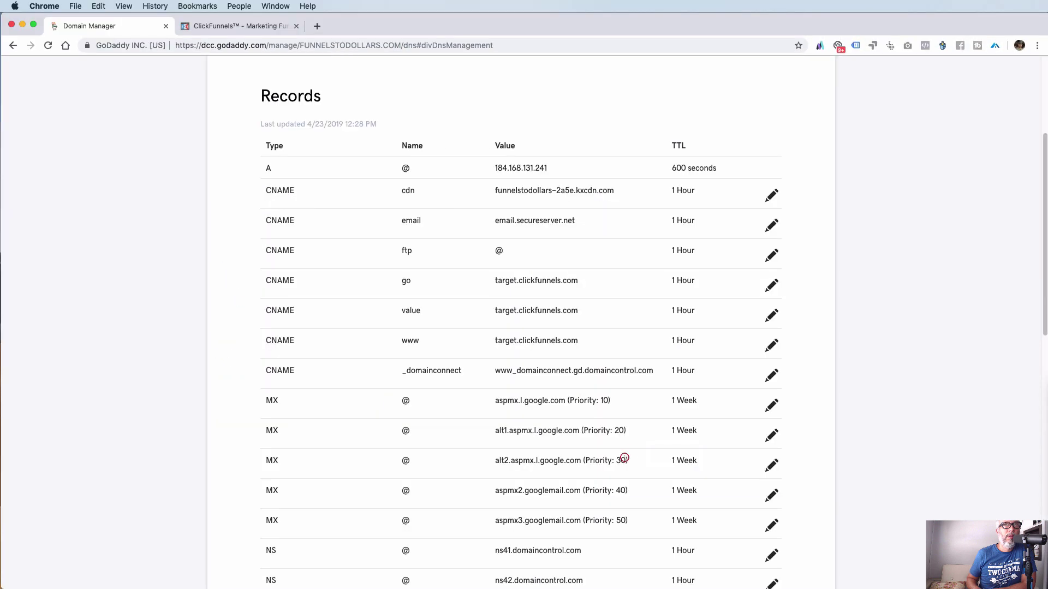
left_click(925, 336)
scroll(937, 425, "down", 10)
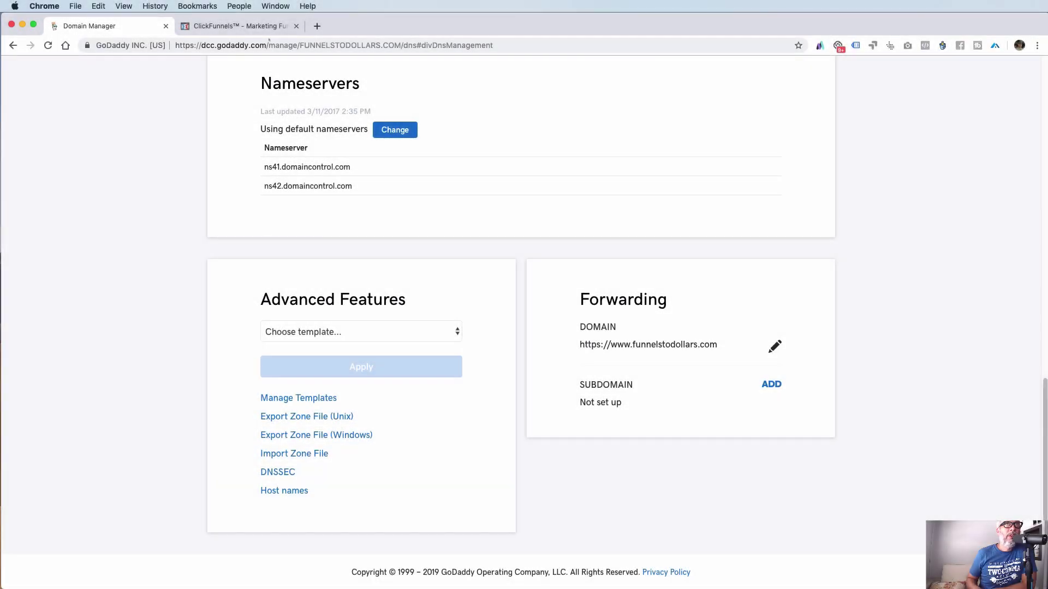
Switch to ClickFunnels and start adding a new domain in the domain settings, choosing to use an existing domain.
left_click(240, 26)
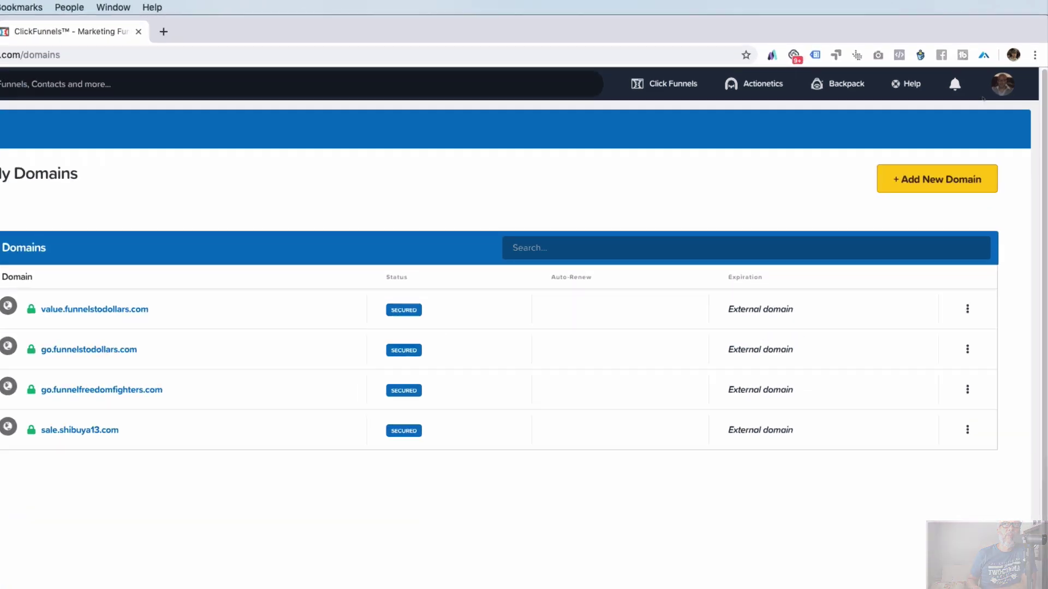
left_click(1007, 86)
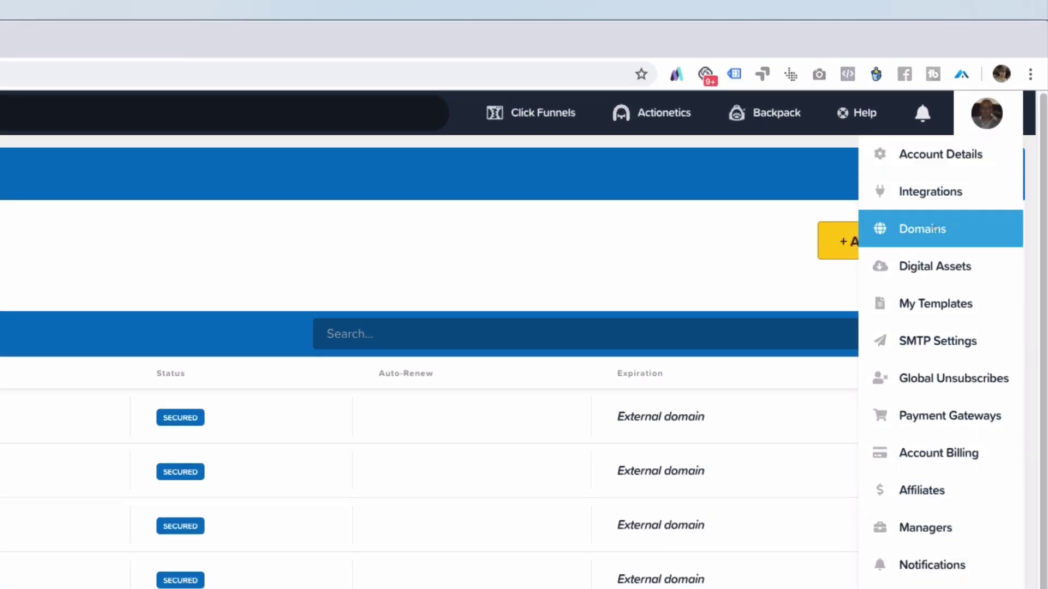
left_click(934, 229)
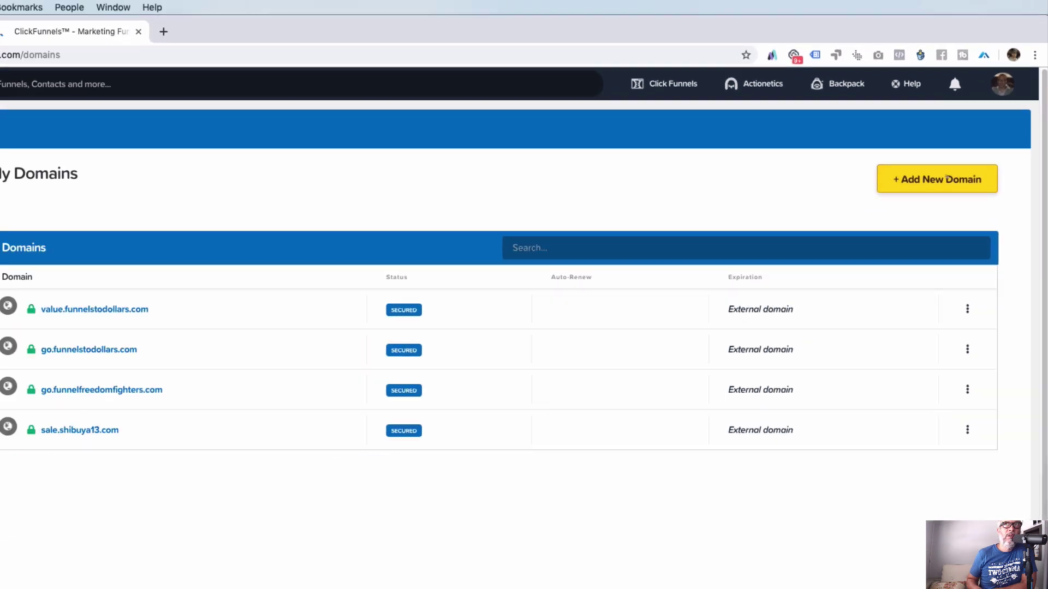
left_click(945, 179)
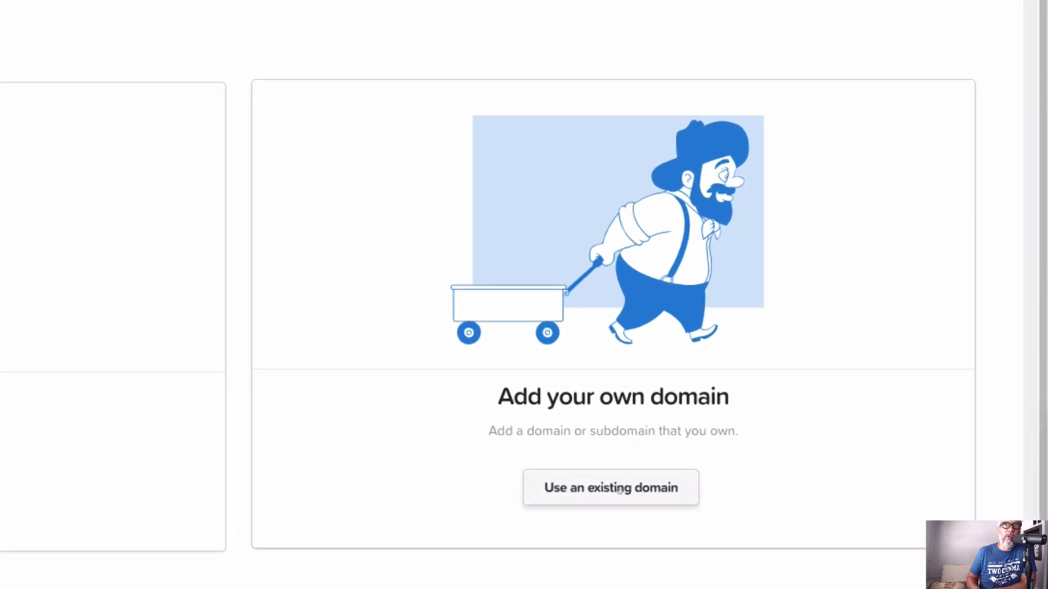
left_click(619, 491)
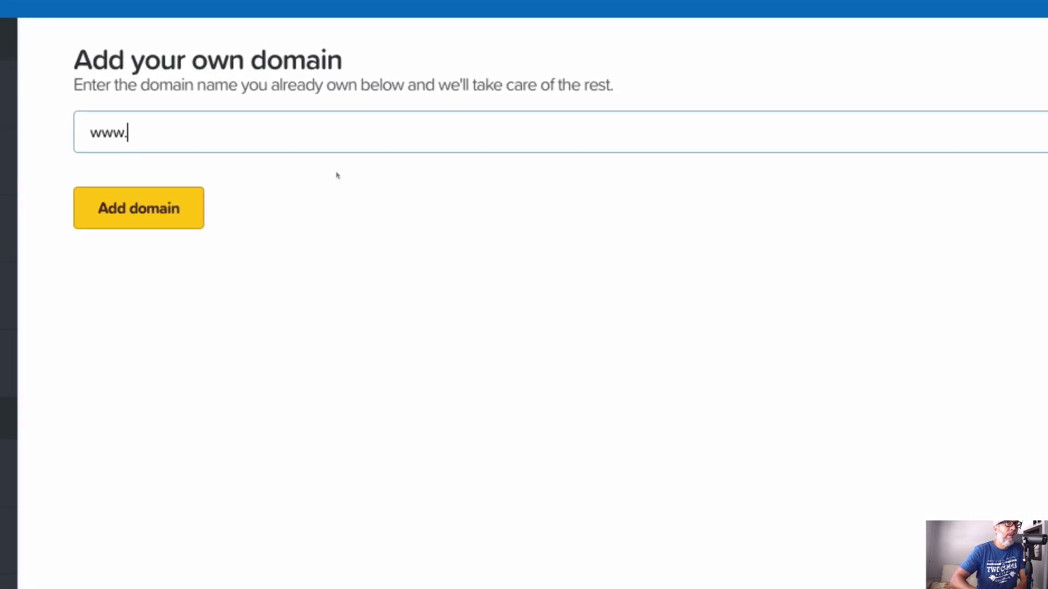
type("funnelstodol")
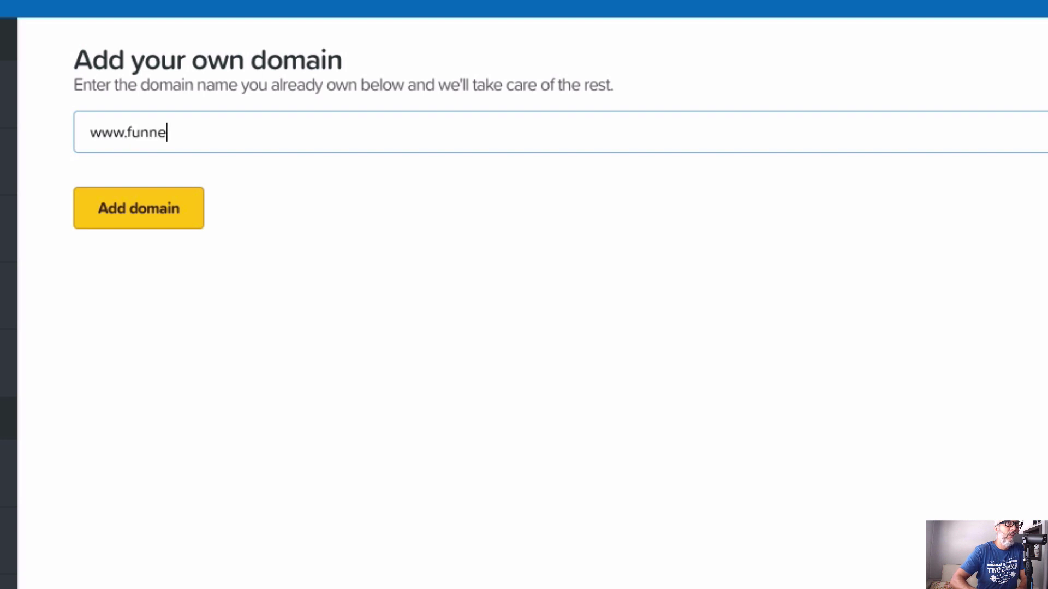
type("lars.com")
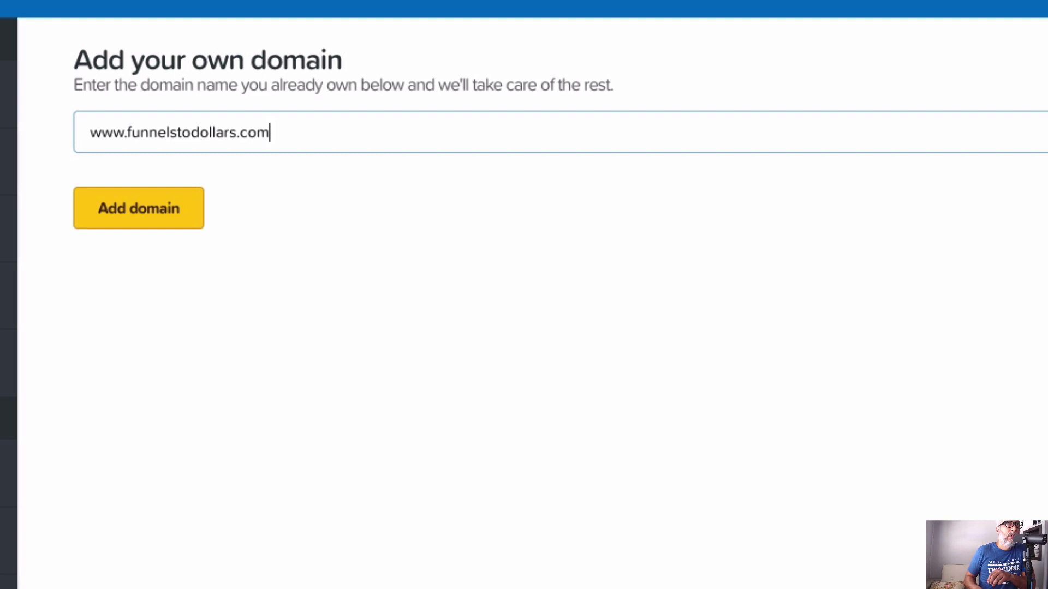
key("Return")
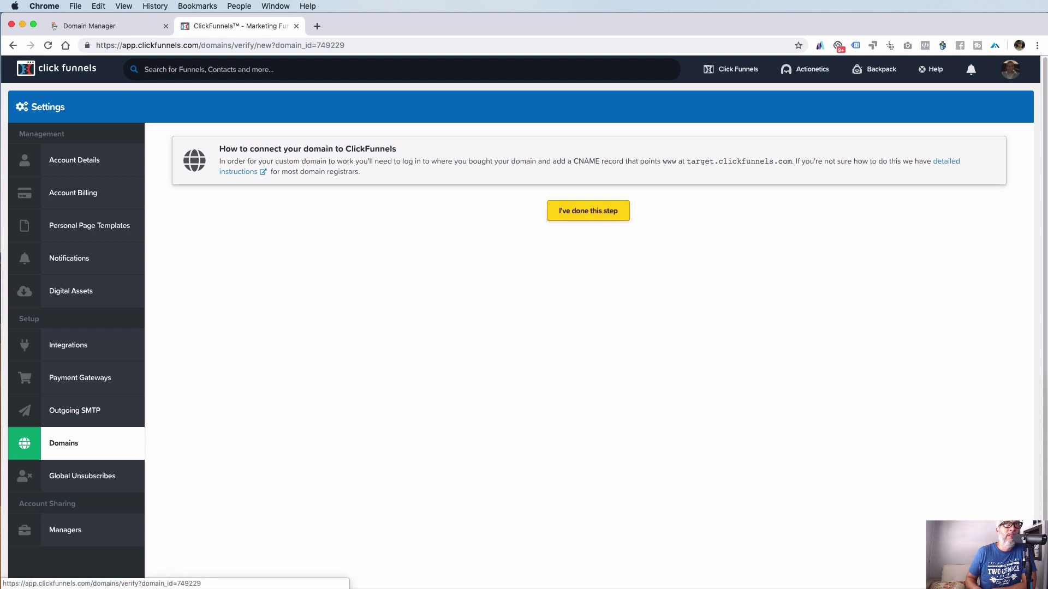
left_click(588, 210)
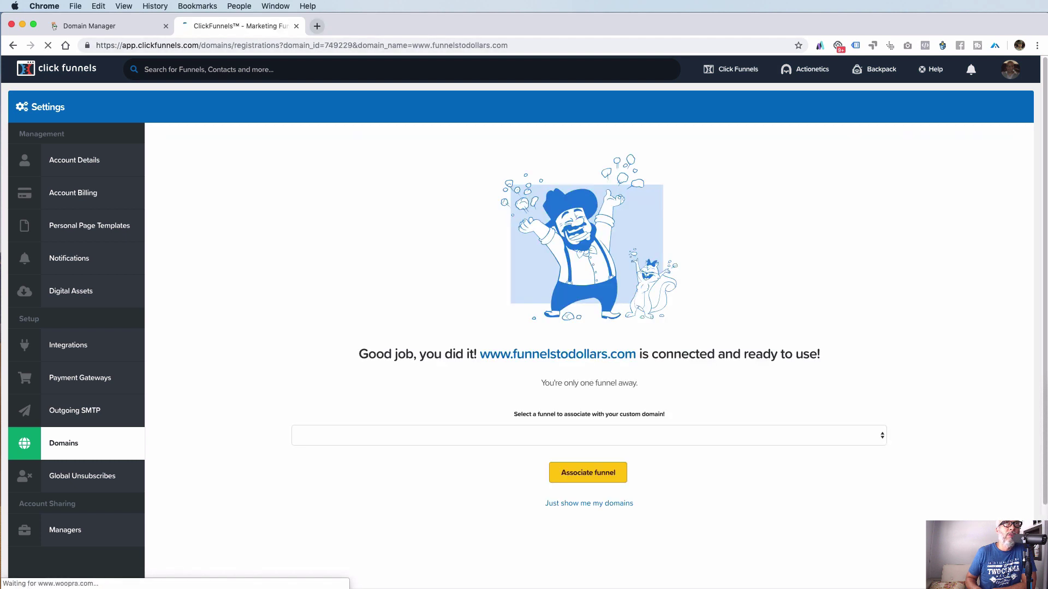
Open whatsmydns.com in a new browser tab and set the DNS lookup's record type to CNAME.
key("super+t")
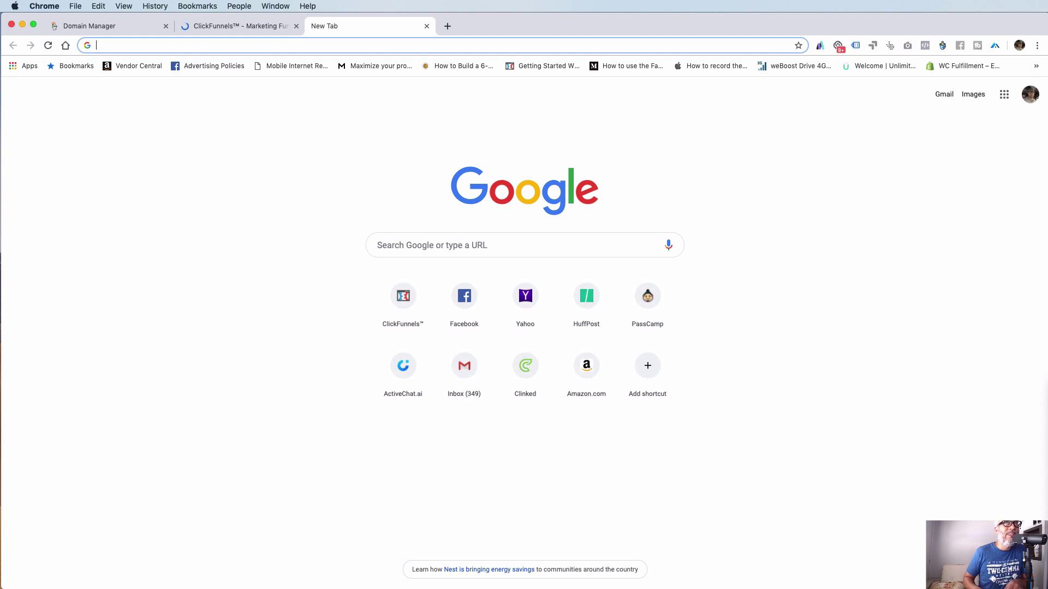
type("whatsmydns.com")
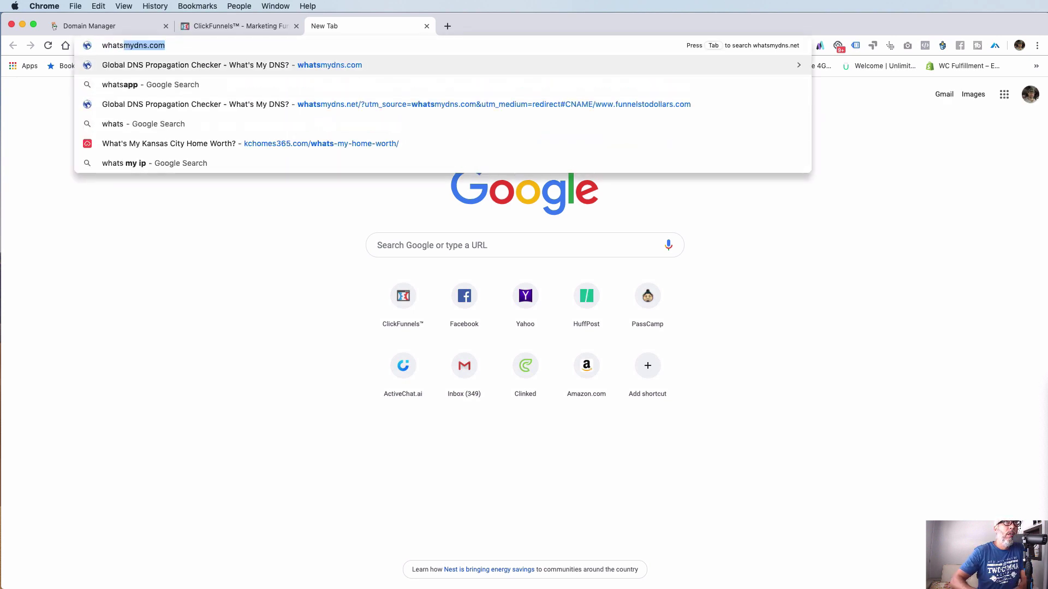
key("Return")
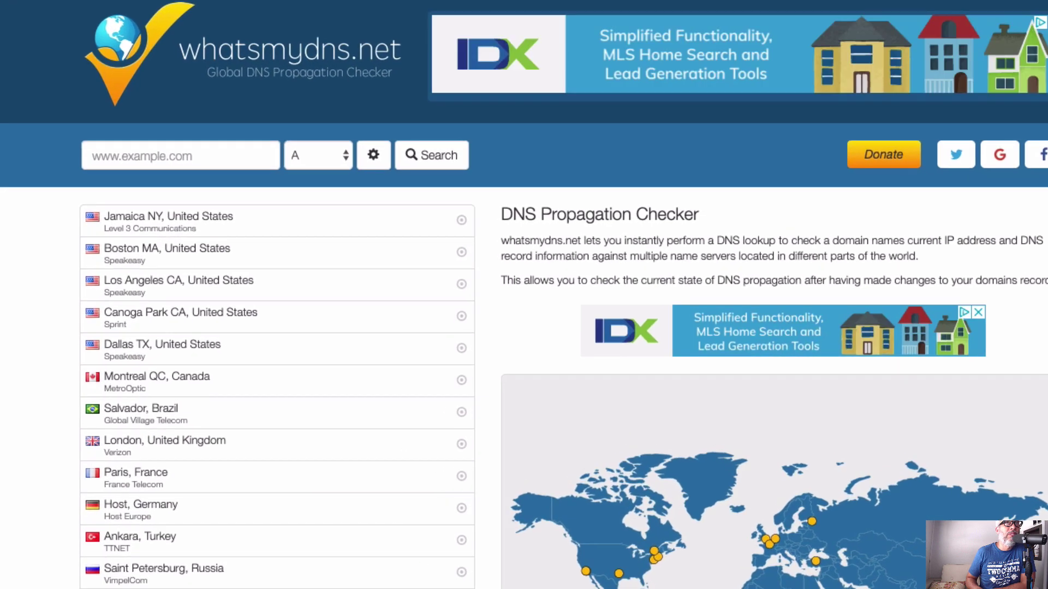
left_click(329, 161)
left_click(308, 187)
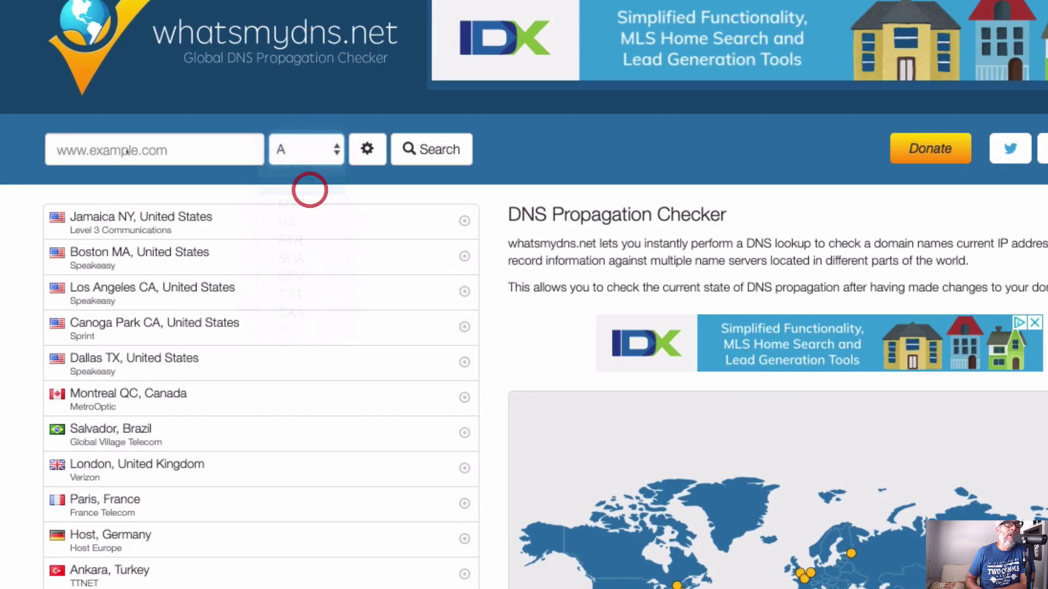
left_click(131, 150)
left_click(310, 149)
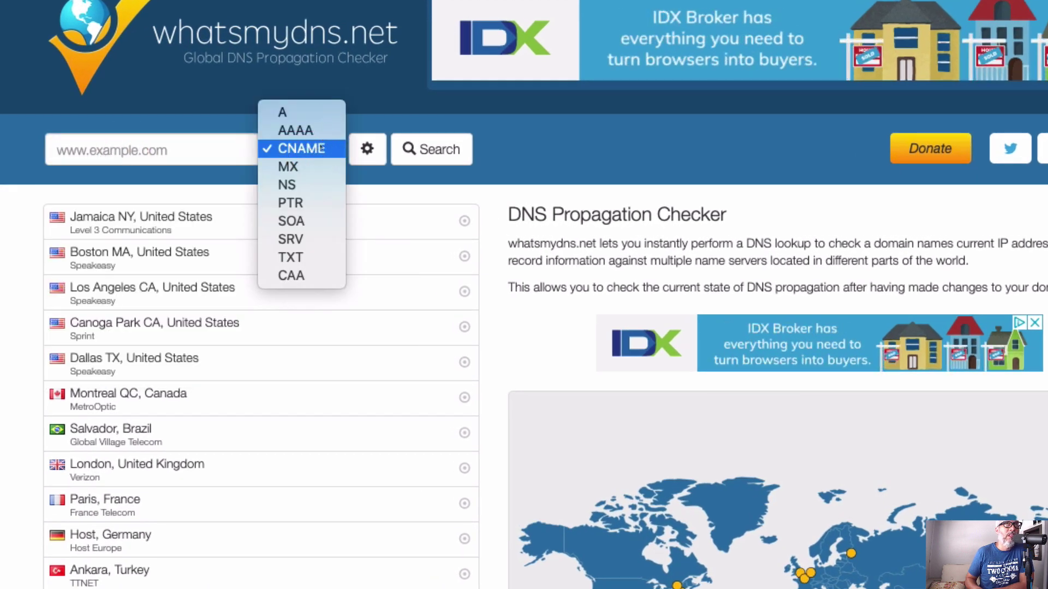
left_click(317, 149)
left_click(89, 146)
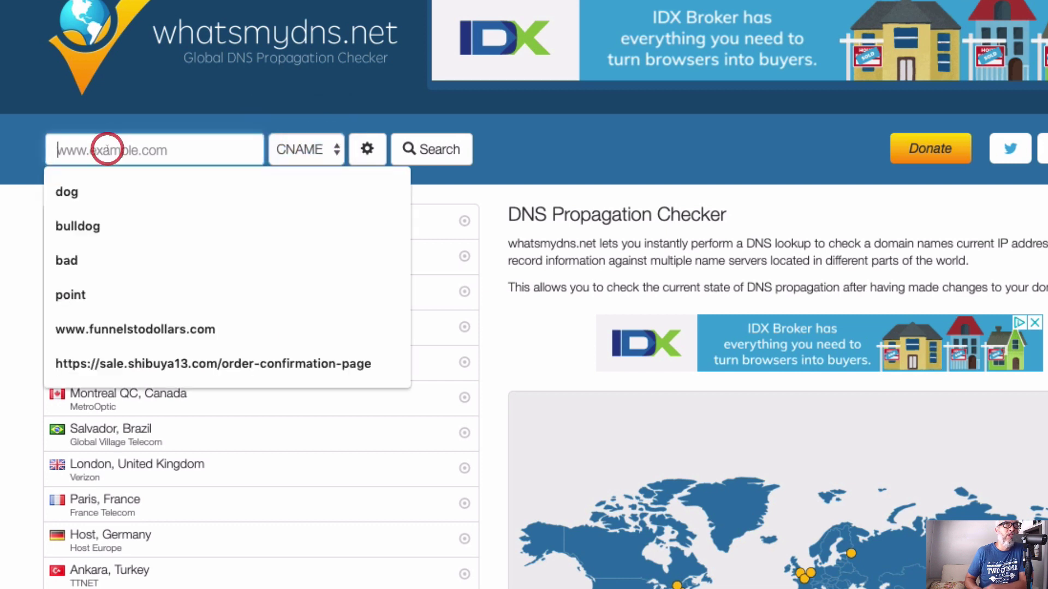
left_click(135, 330)
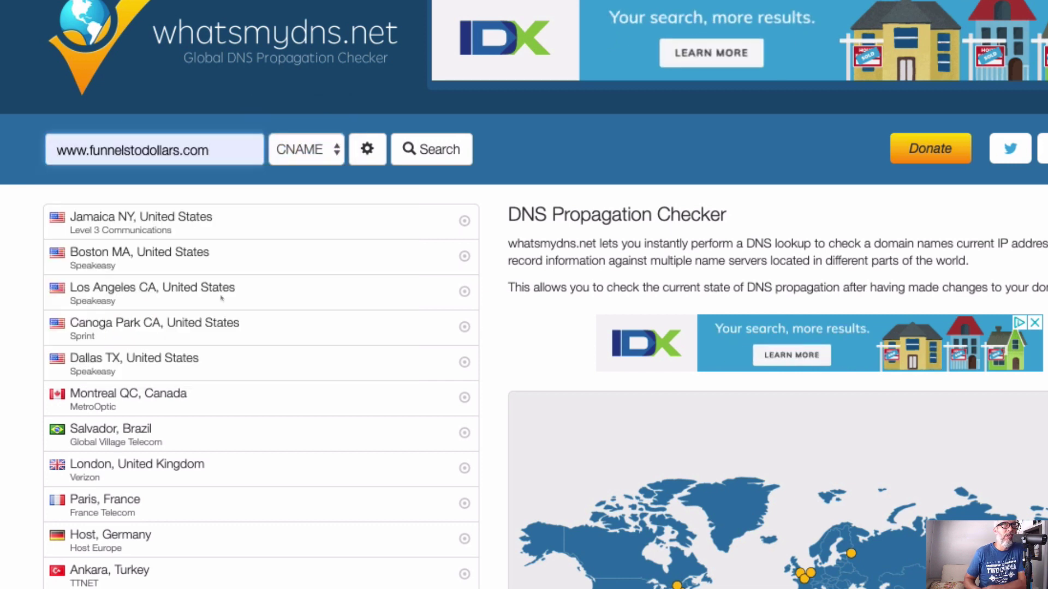
left_click(445, 158)
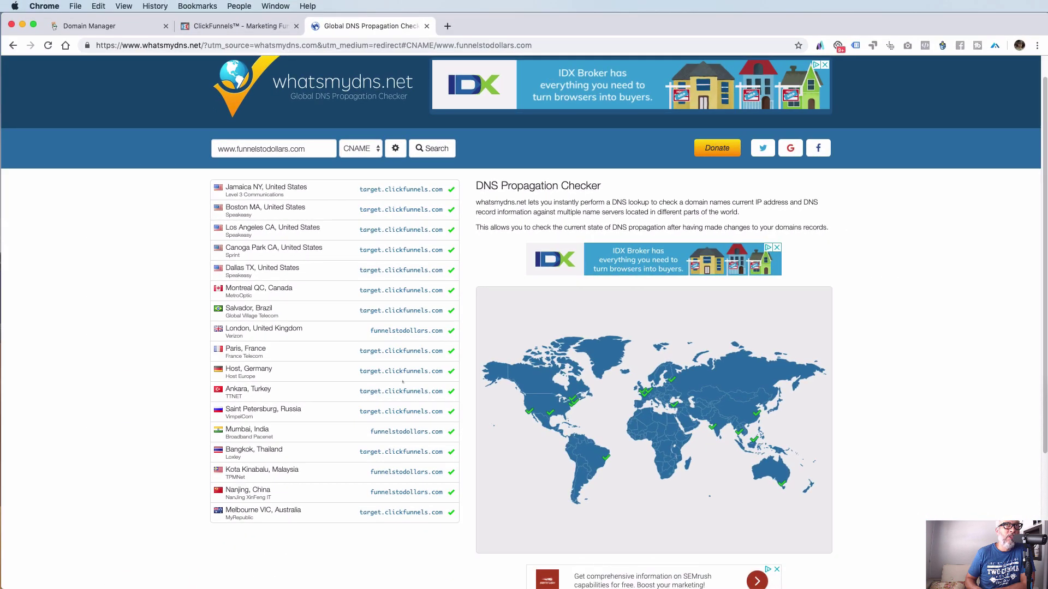
scroll(404, 347, "up", 2)
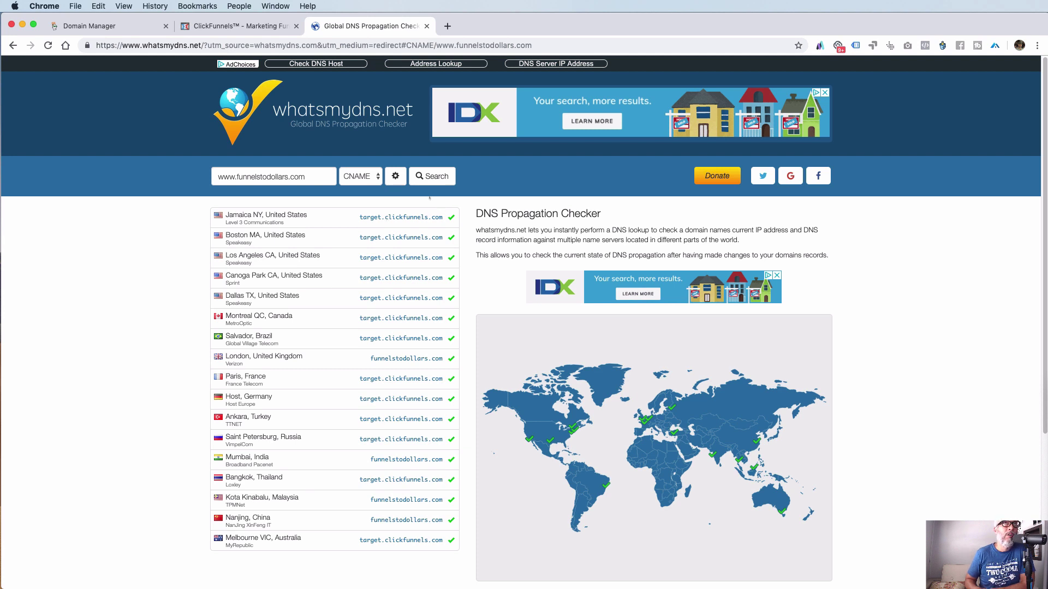
Return to ClickFunnels and associate the My Secret Affiliate Machine funnel with the newly connected domain.
left_click(245, 25)
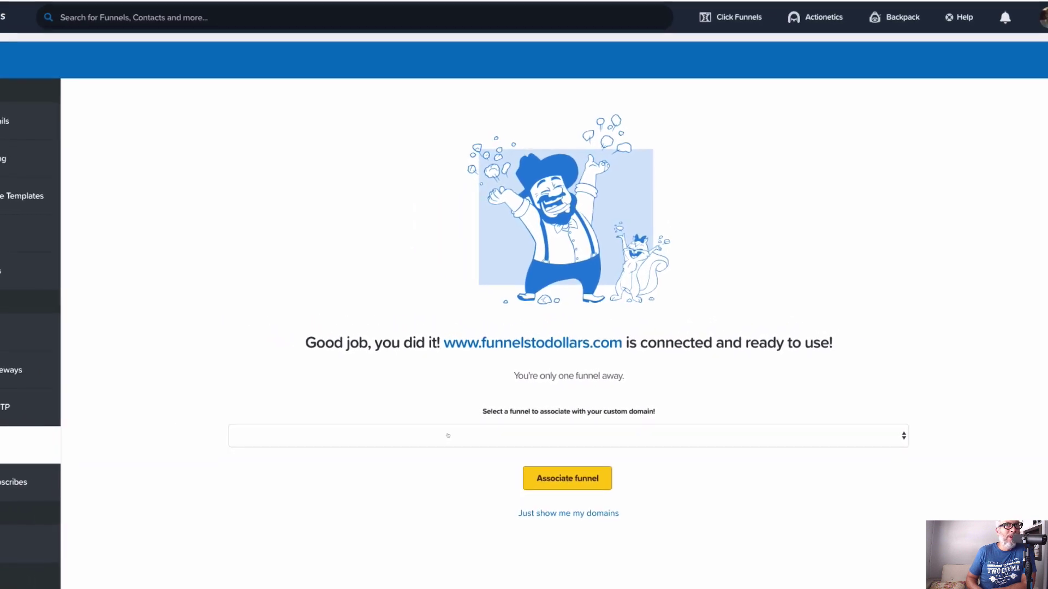
left_click(431, 436)
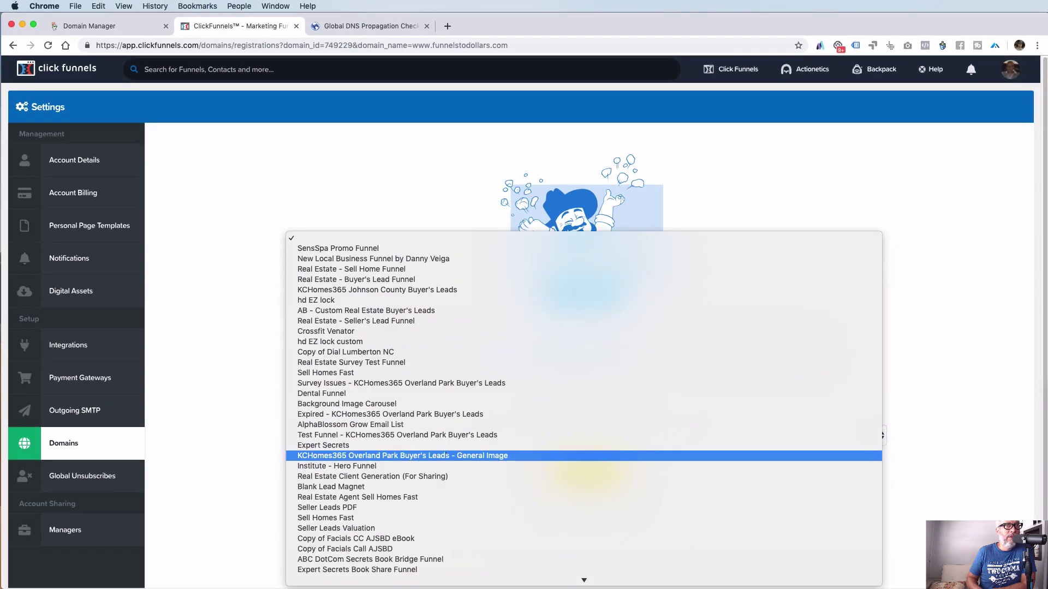
scroll(448, 455, "down", 20)
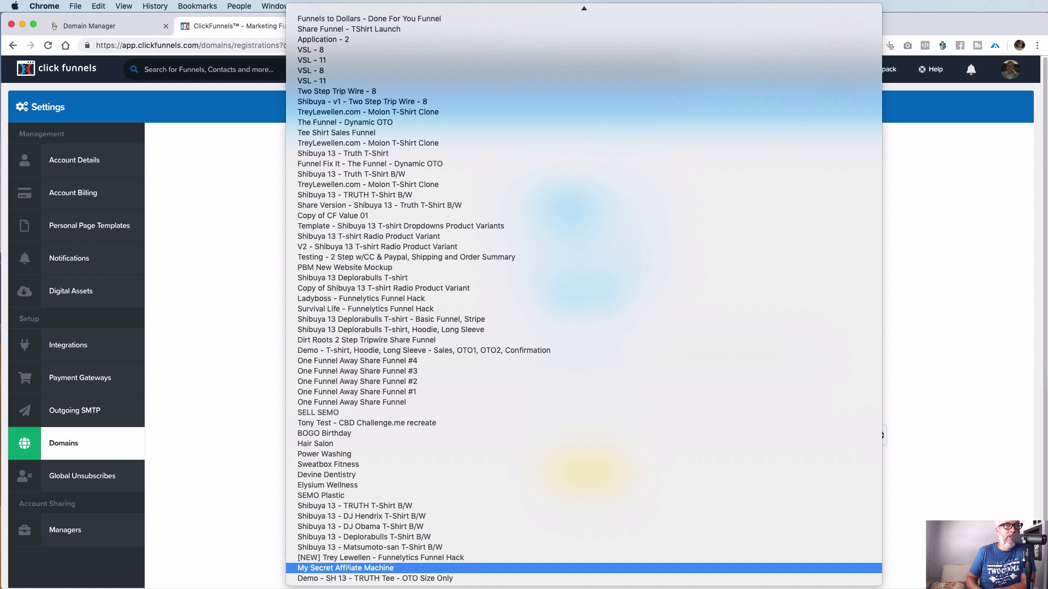
left_click(347, 569)
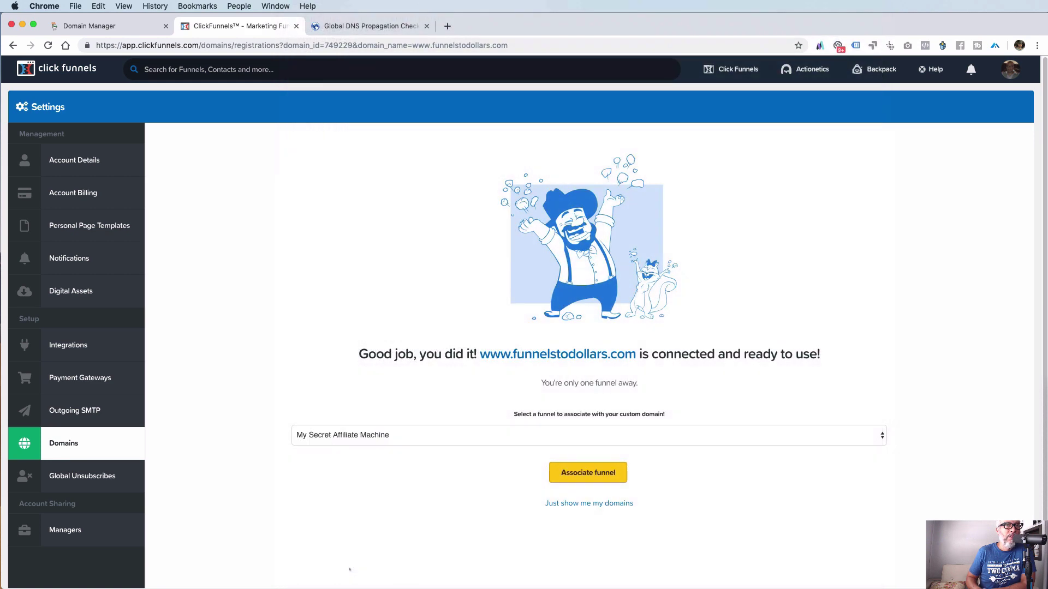
left_click(587, 473)
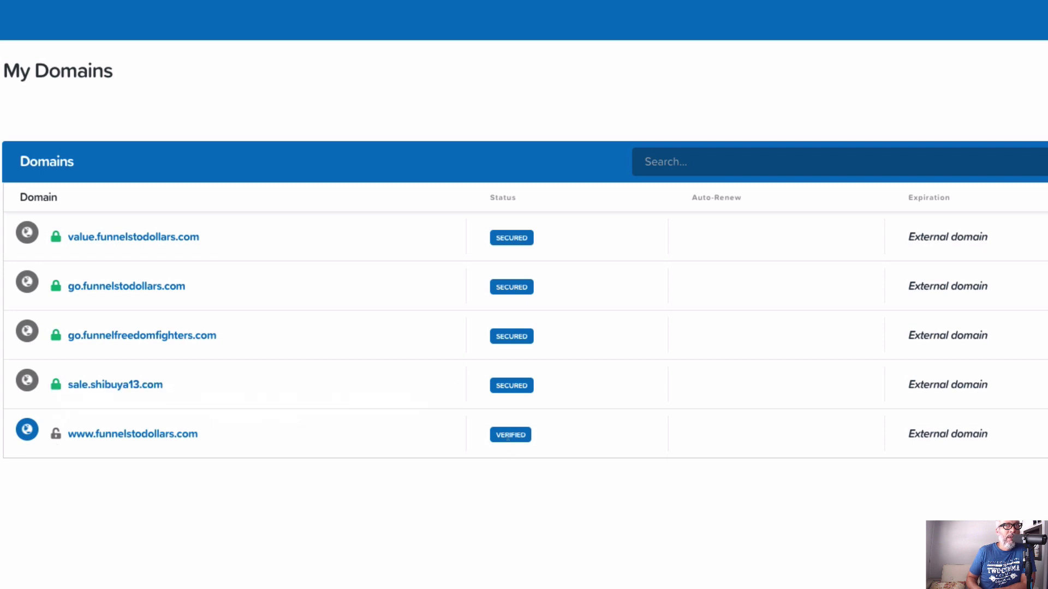
mouse_move(508, 436)
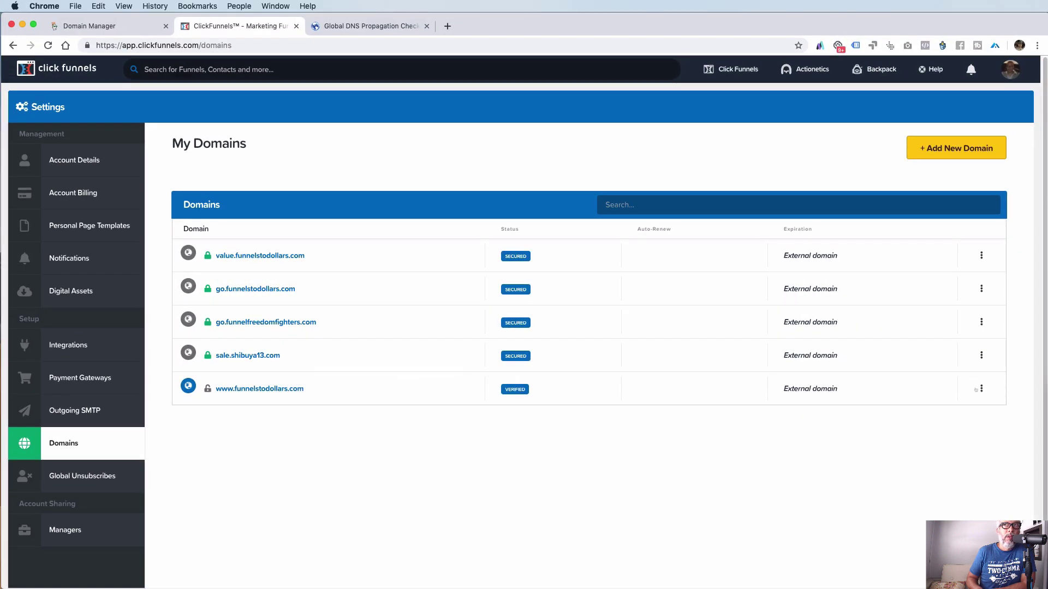
left_click(976, 390)
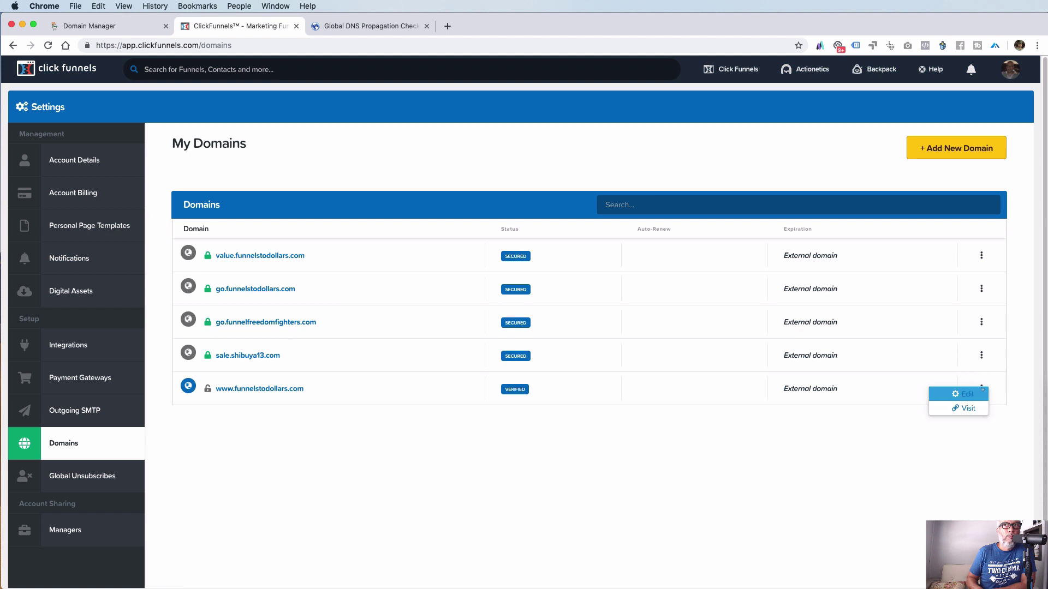
left_click(968, 396)
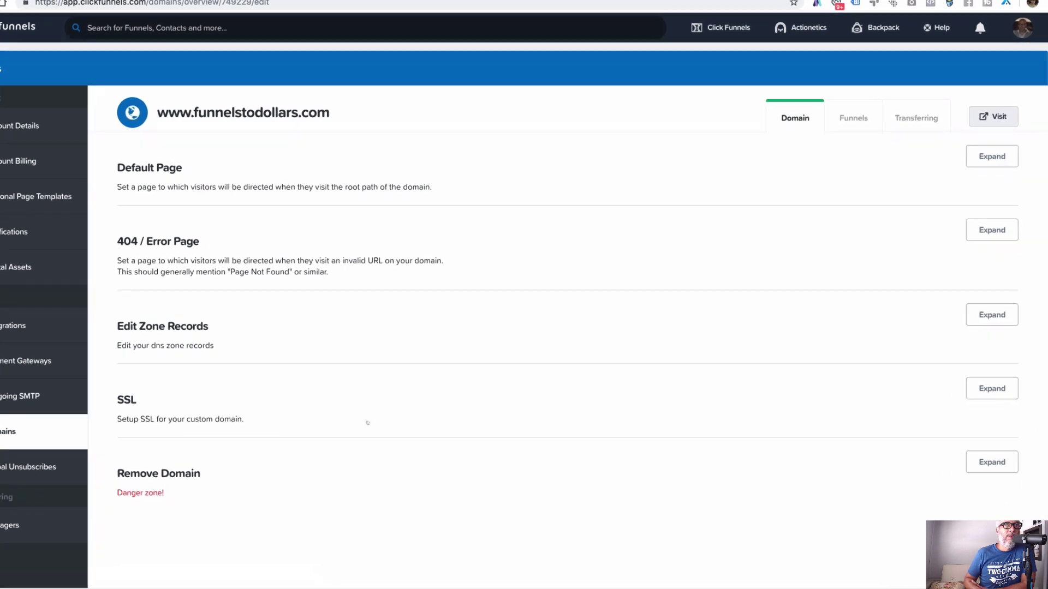
left_click(981, 403)
scroll(579, 298, "down", 2)
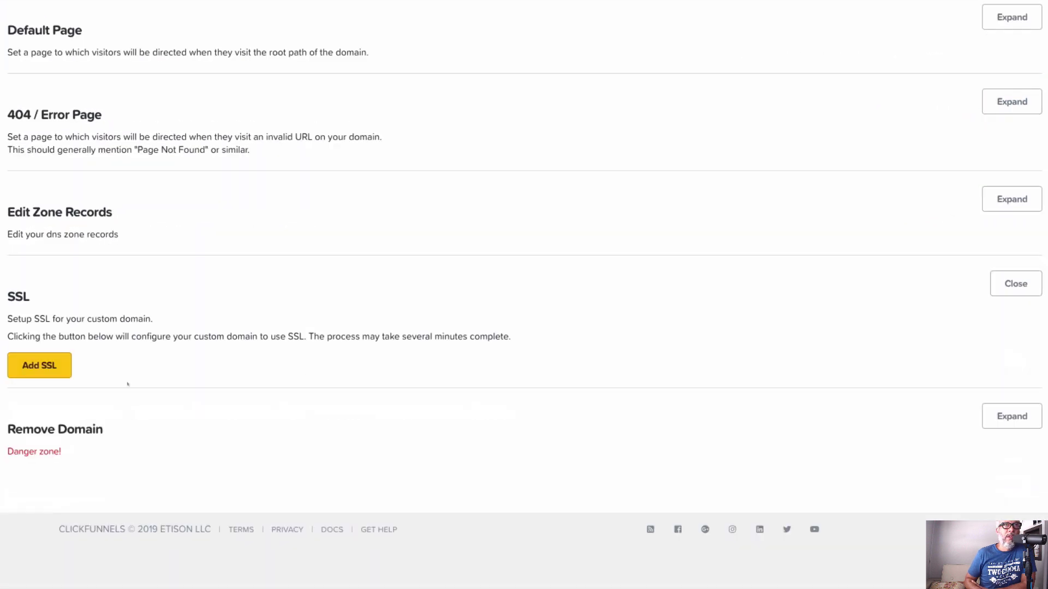
left_click(40, 365)
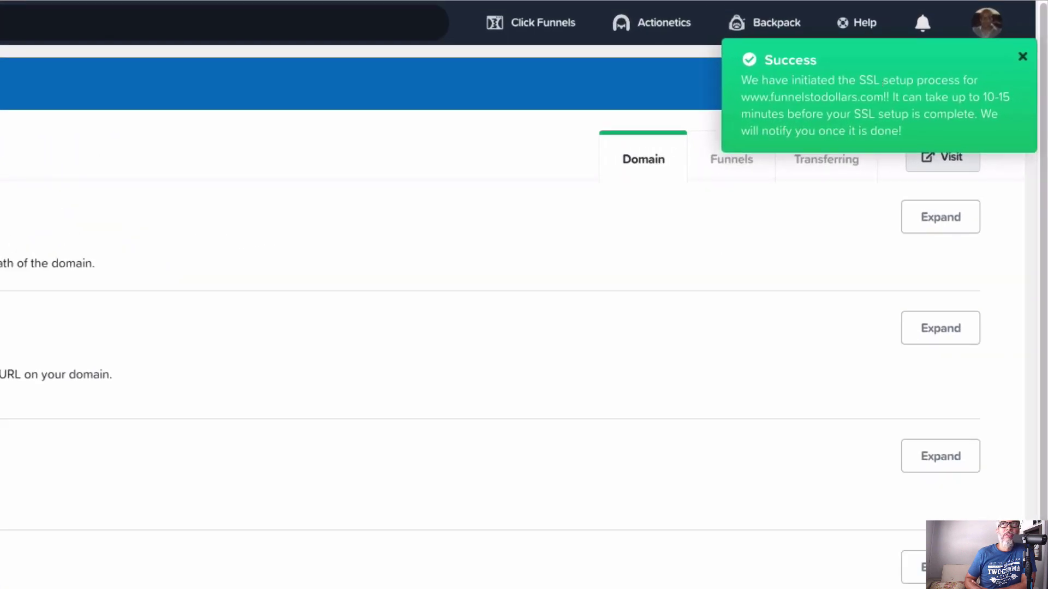
left_click(1022, 57)
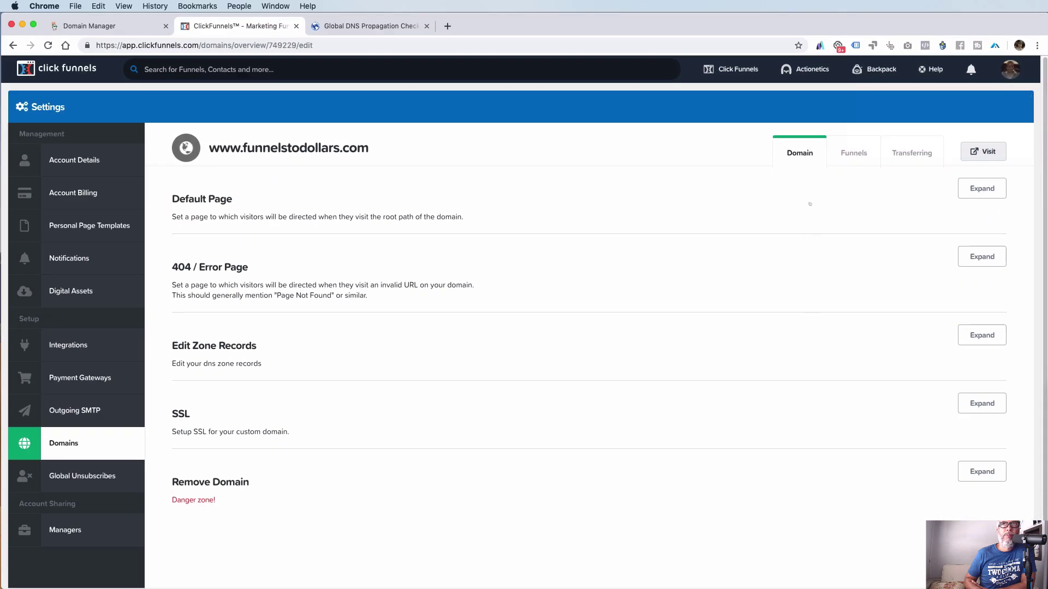
Reload the domain's settings and check the status of its SSL setup.
left_click(804, 157)
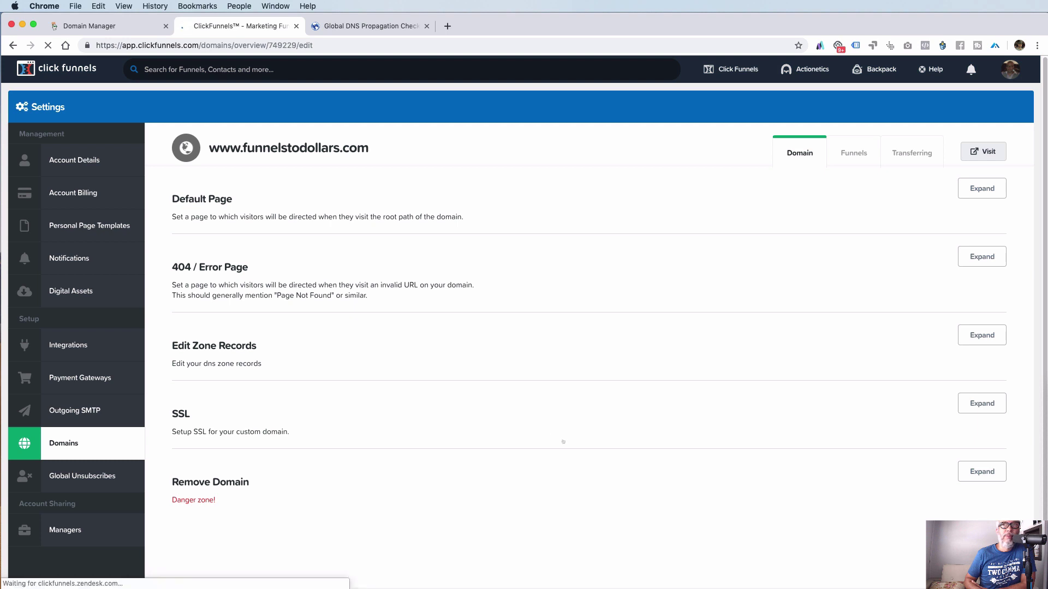
left_click(977, 403)
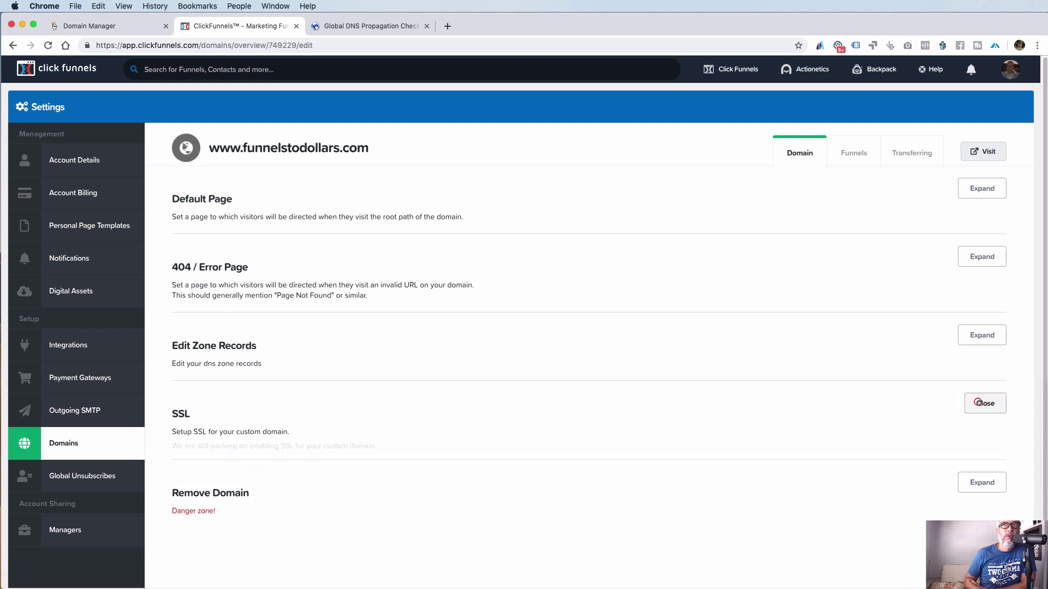
left_click(202, 469)
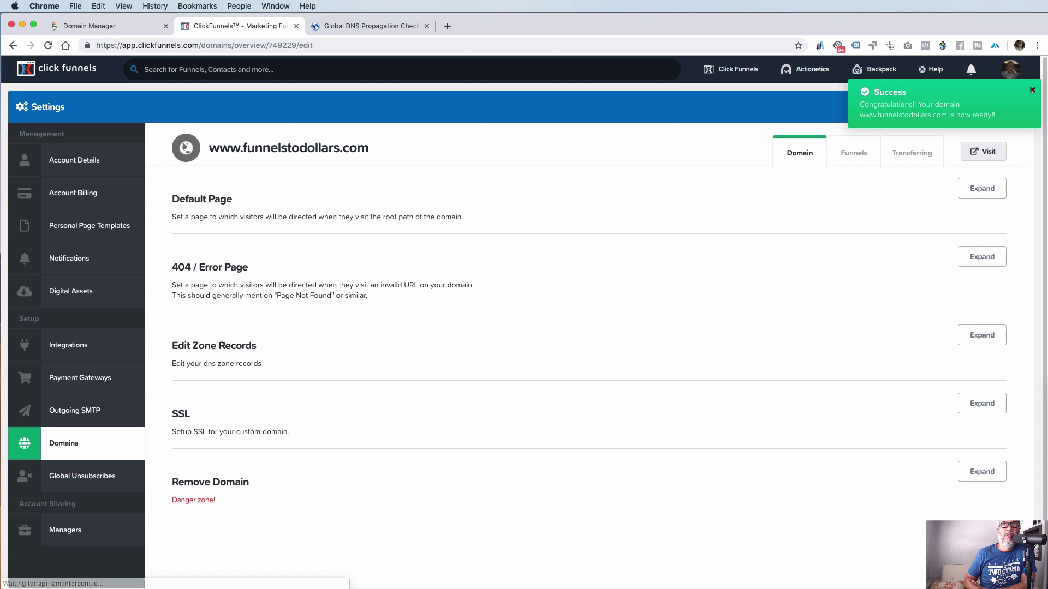
left_click(980, 406)
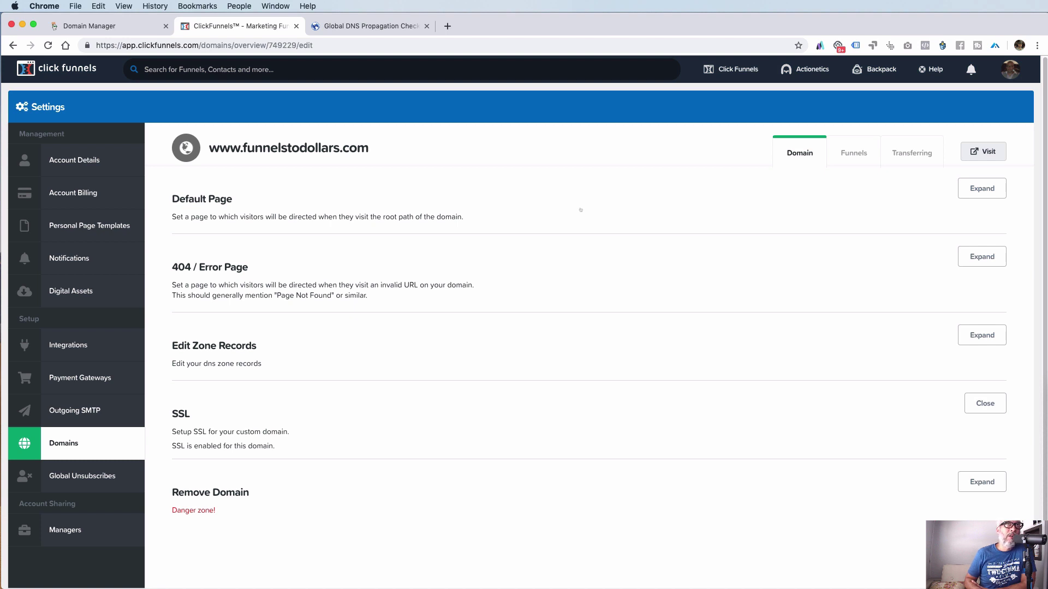
Save My Secret Affiliate Machine / Optin as both the domain's default page and its 404 error page.
left_click(982, 188)
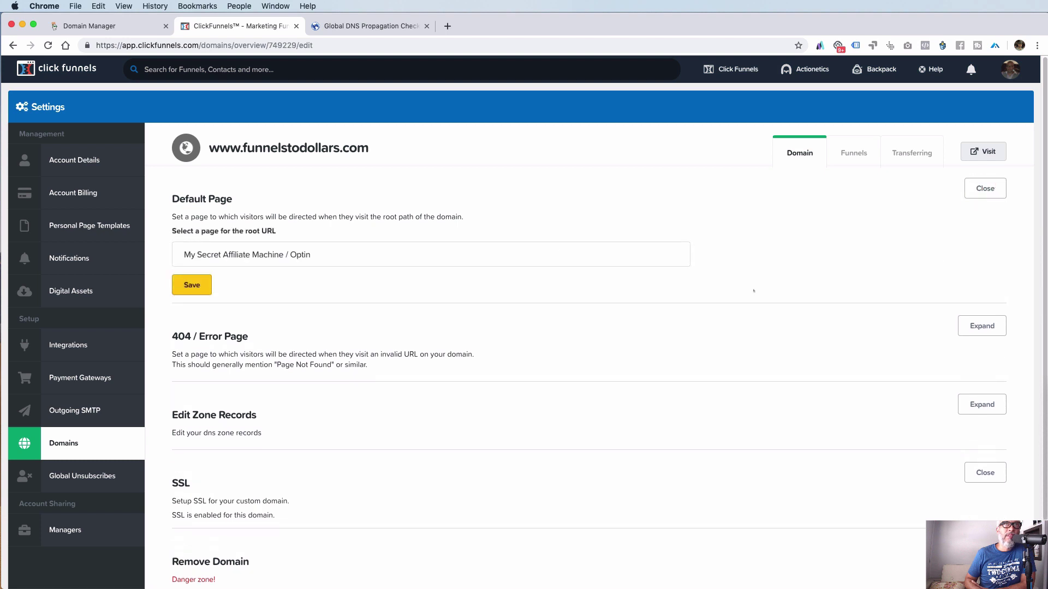
left_click(383, 257)
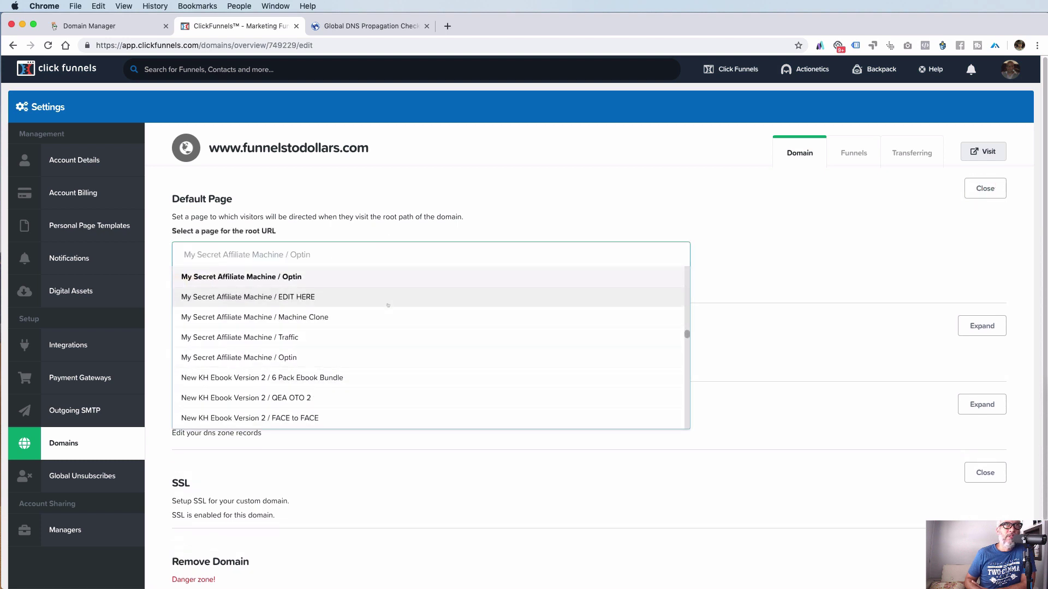
left_click(792, 244)
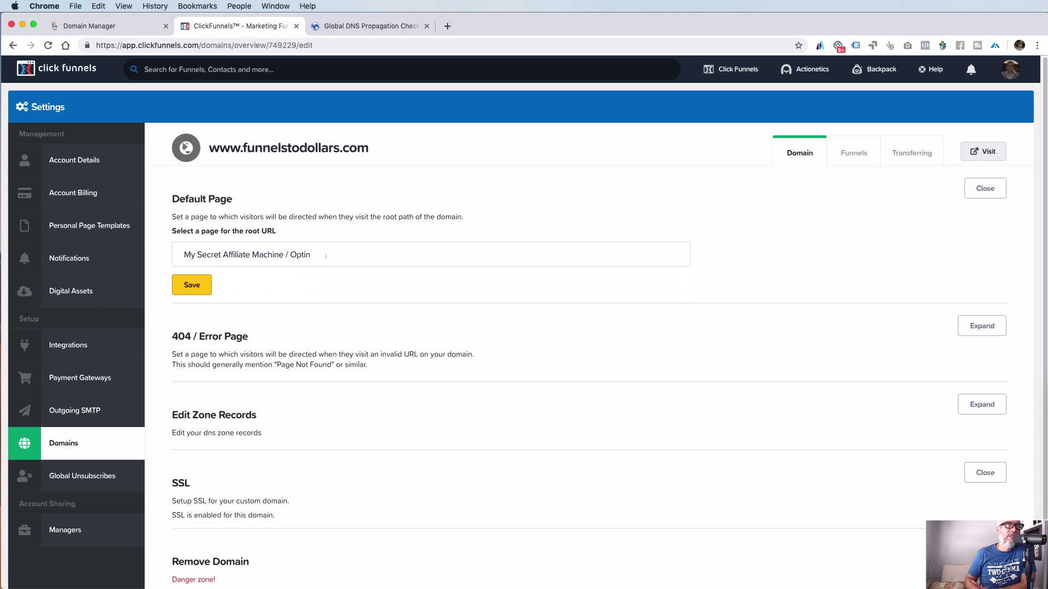
left_click(192, 285)
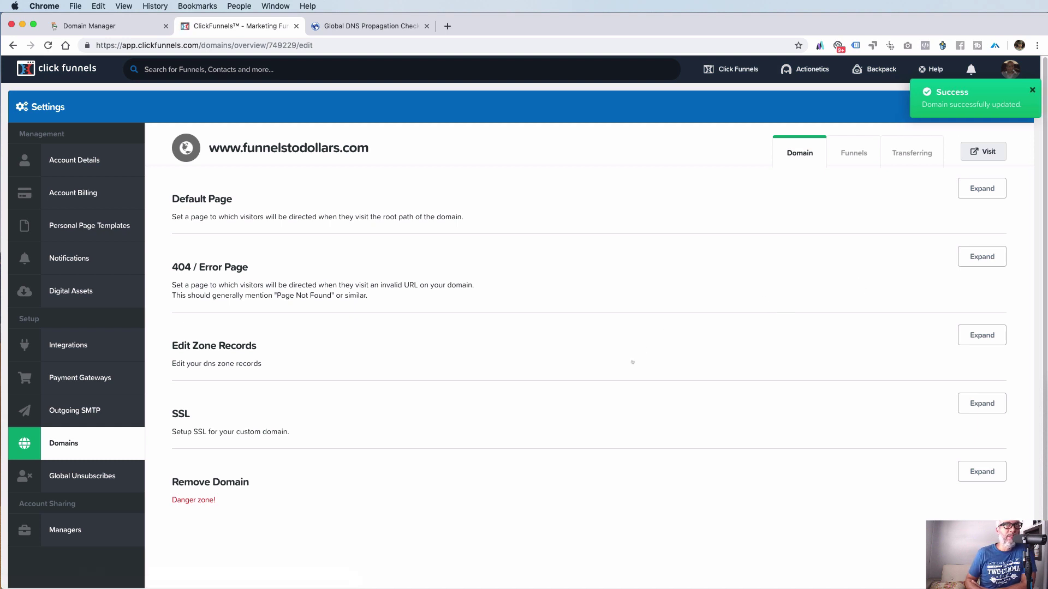
left_click(977, 257)
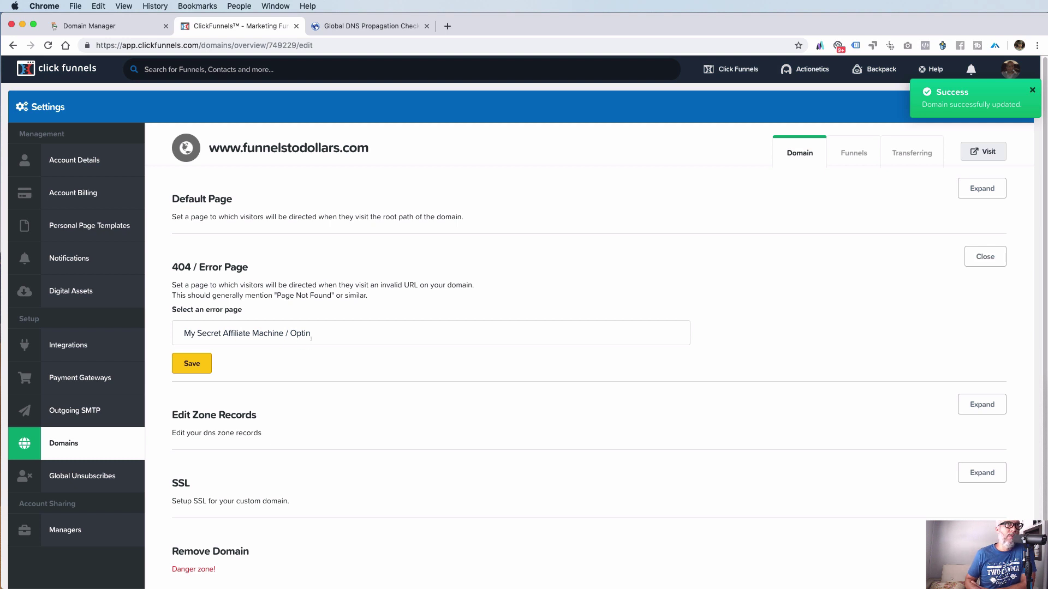
left_click(187, 364)
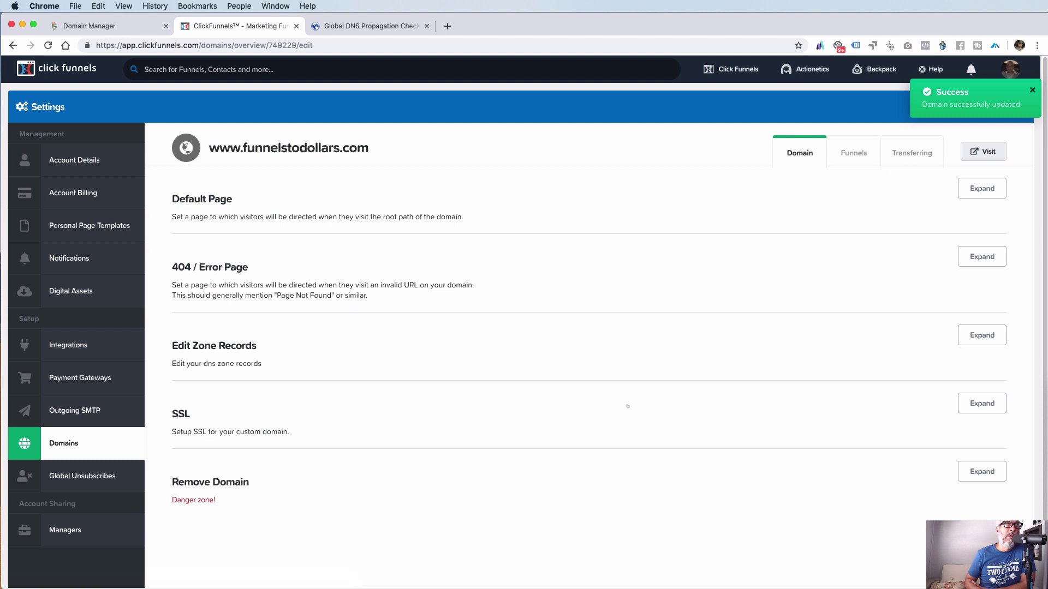
left_click(982, 153)
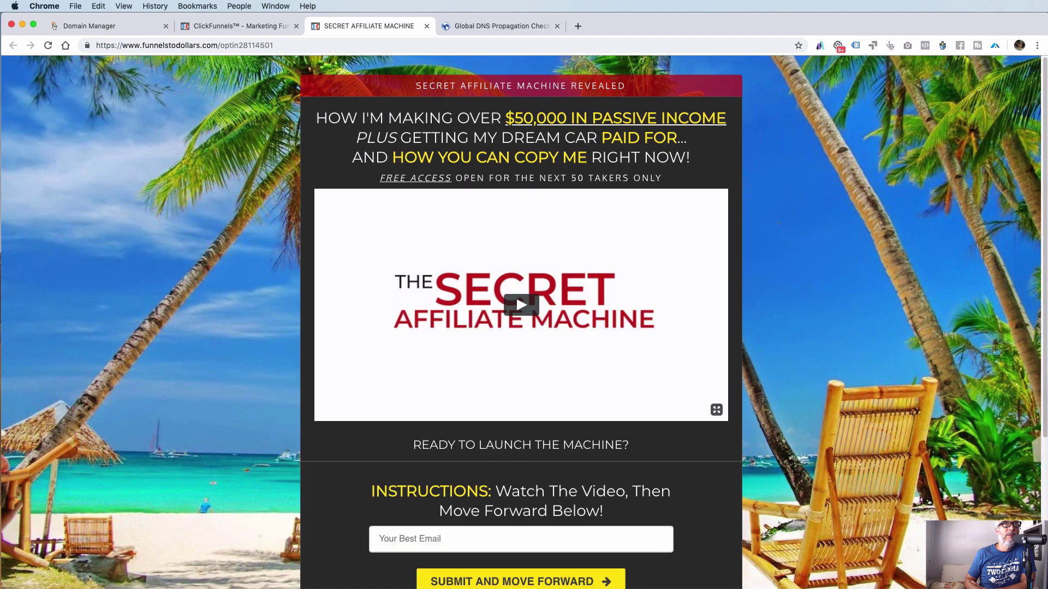
scroll(521, 322, "down", 4)
scroll(521, 322, "up", 4)
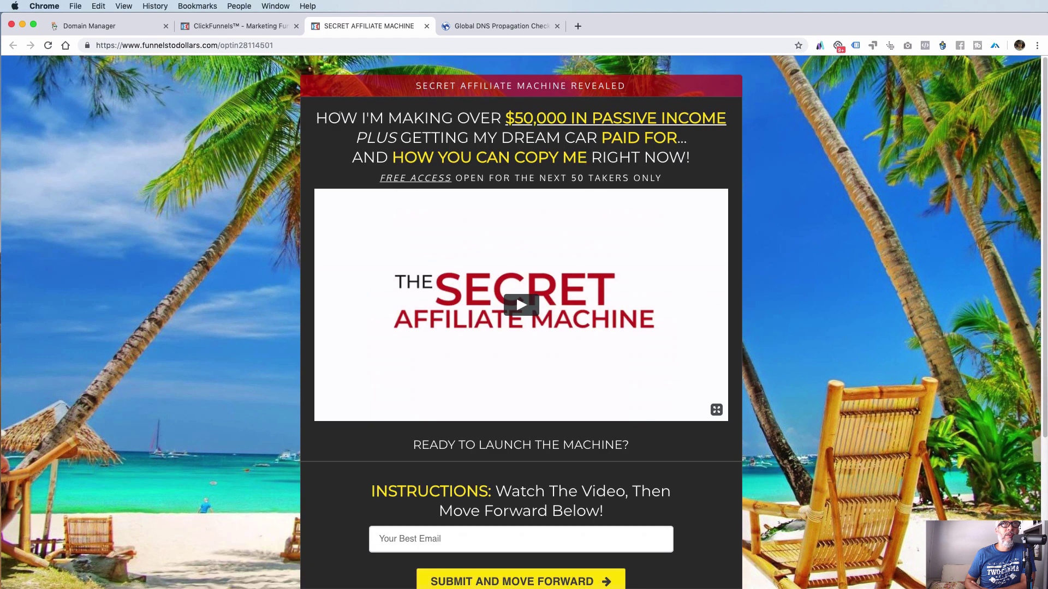